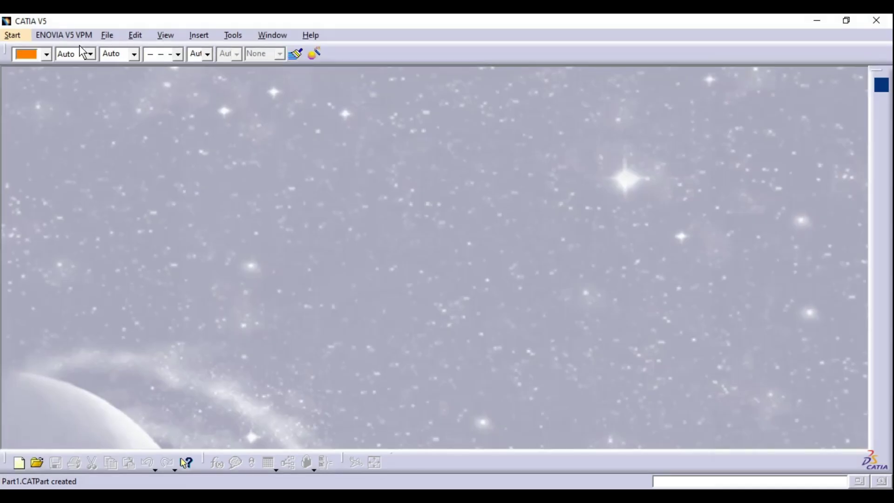
Create a new Part Design part named 'Dusk Cap'
{"action": "left_click", "coordinate": [13, 35]}
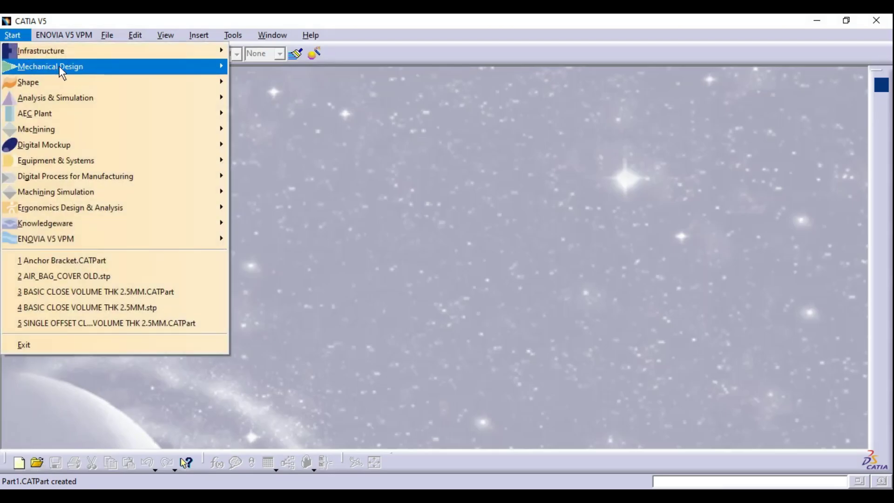
{"action": "mouse_move", "coordinate": [100, 66]}
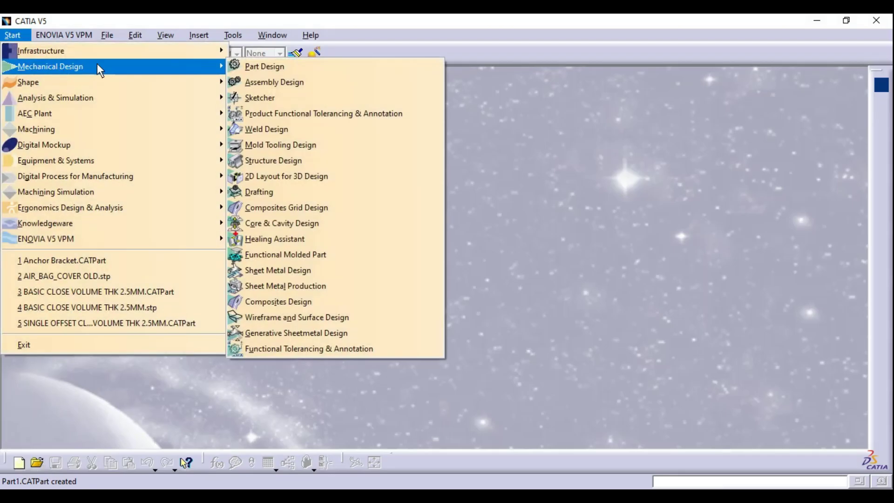
{"action": "left_click", "coordinate": [263, 69]}
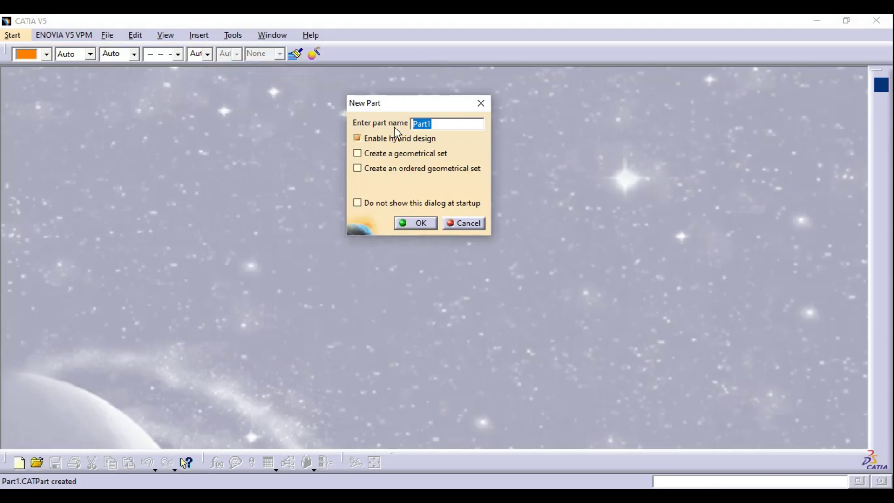
{"action": "type", "text": "Dusk CAp"}
{"action": "key", "text": "BackSpace"}
{"action": "key", "text": "BackSpace"}
{"action": "type", "text": "al"}
{"action": "key", "text": "BackSpace"}
{"action": "type", "text": "p"}
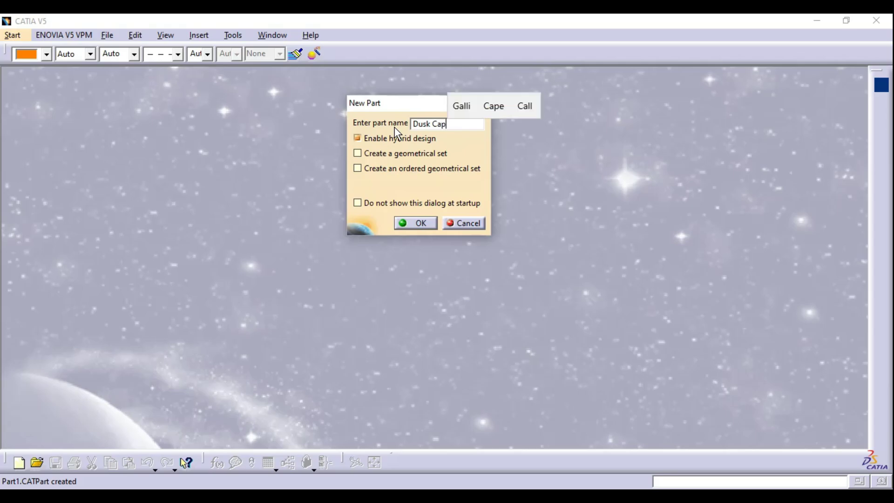
{"action": "left_click", "coordinate": [419, 221]}
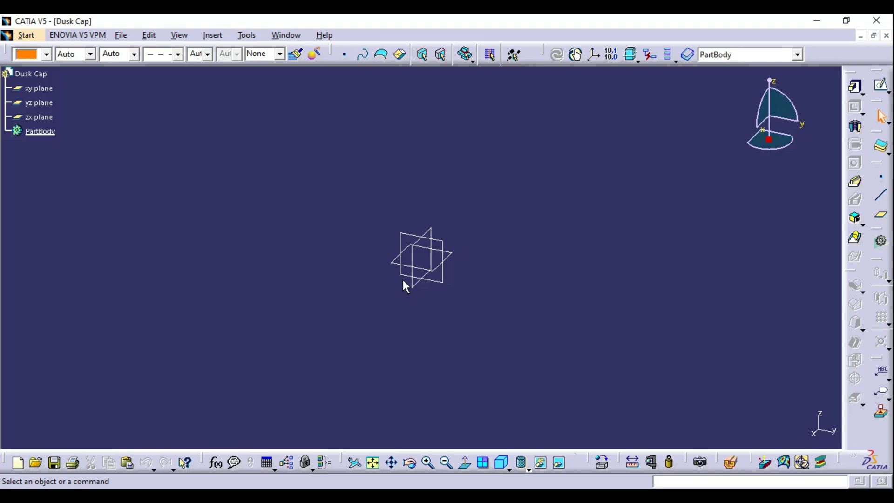
Select the xy, yz and zx planes in turn, then switch to the Dust Cap reference drawing
{"action": "middle_click_drag", "start_coordinate": [439, 286], "coordinate": [447, 253]}
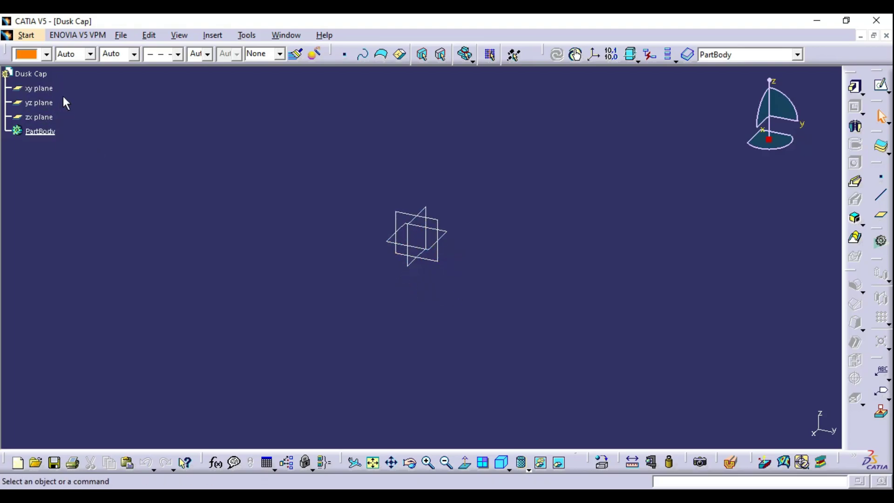
{"action": "left_click", "coordinate": [45, 90]}
{"action": "left_click", "coordinate": [43, 107]}
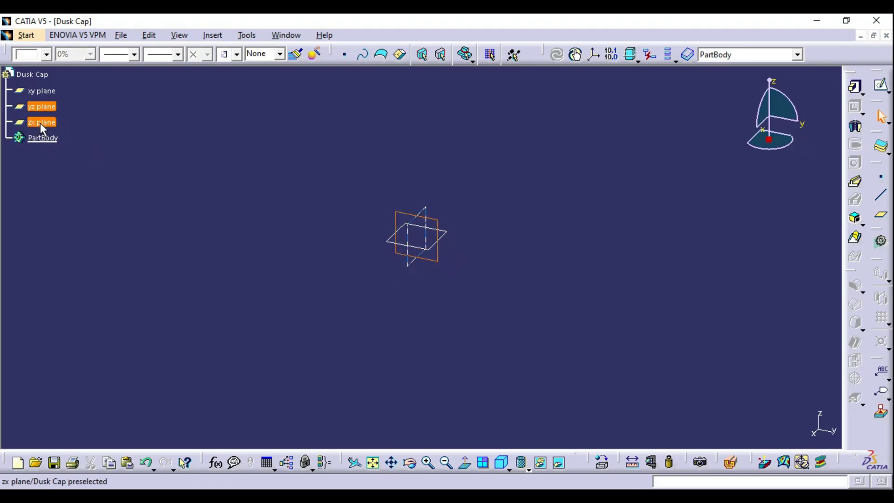
{"action": "left_click", "coordinate": [40, 123]}
{"action": "key", "text": "alt+Tab"}
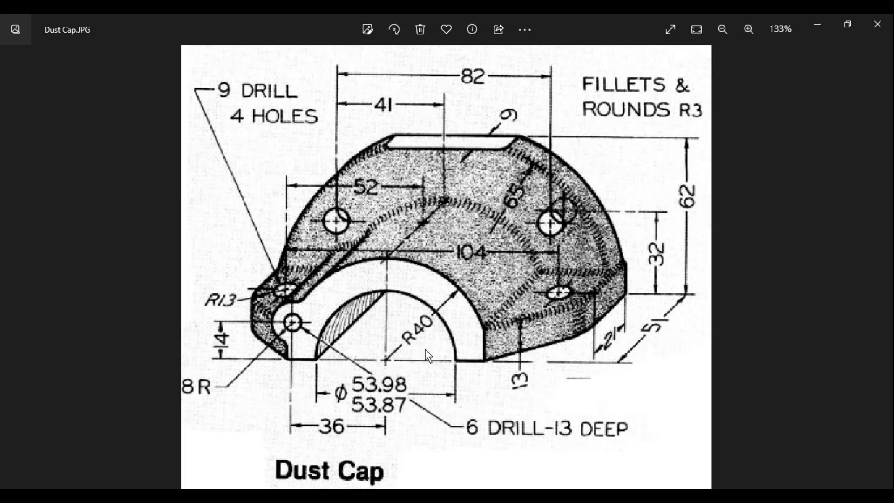
Go back from the Dust Cap drawing to the CATIA part window
{"action": "key", "text": "alt+Tab"}
Start a new sketch on the yz plane
{"action": "left_click", "coordinate": [465, 286]}
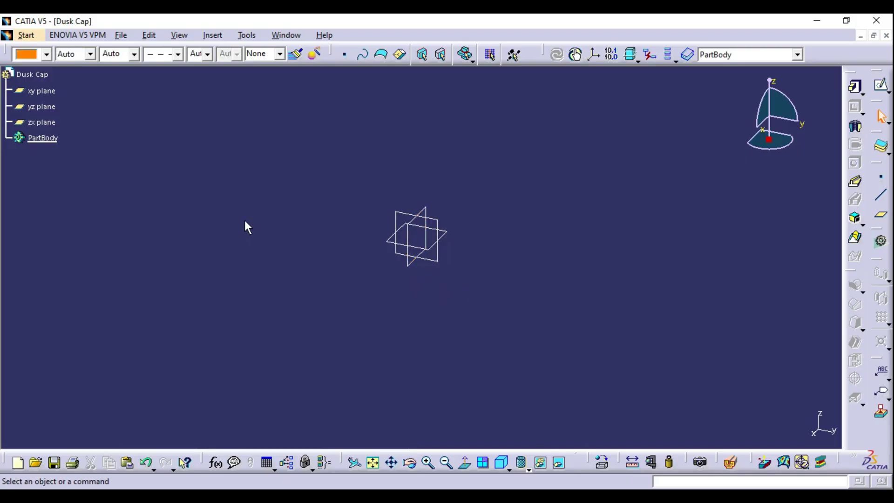
{"action": "left_click", "coordinate": [37, 110]}
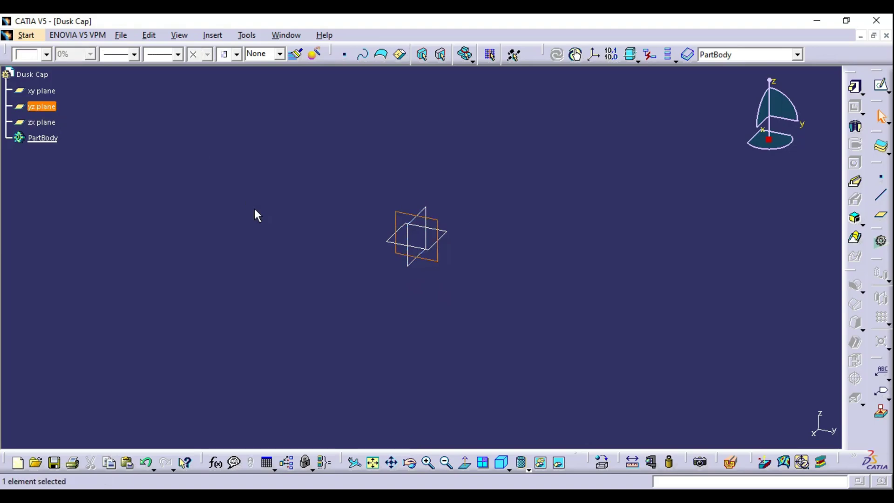
{"action": "mouse_move", "coordinate": [485, 289]}
{"action": "middle_mouse_down"}
{"action": "mouse_move", "coordinate": [474, 298]}
{"action": "mouse_move", "coordinate": [492, 254]}
{"action": "middle_mouse_up"}
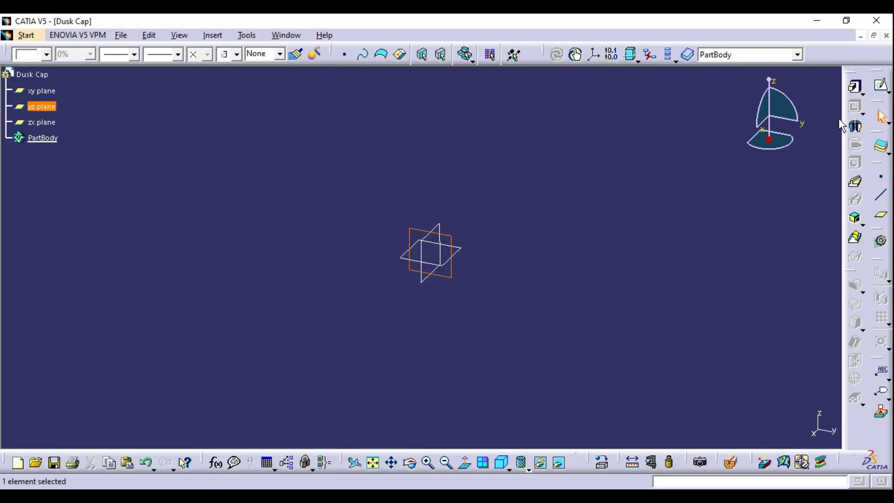
{"action": "left_click", "coordinate": [881, 86]}
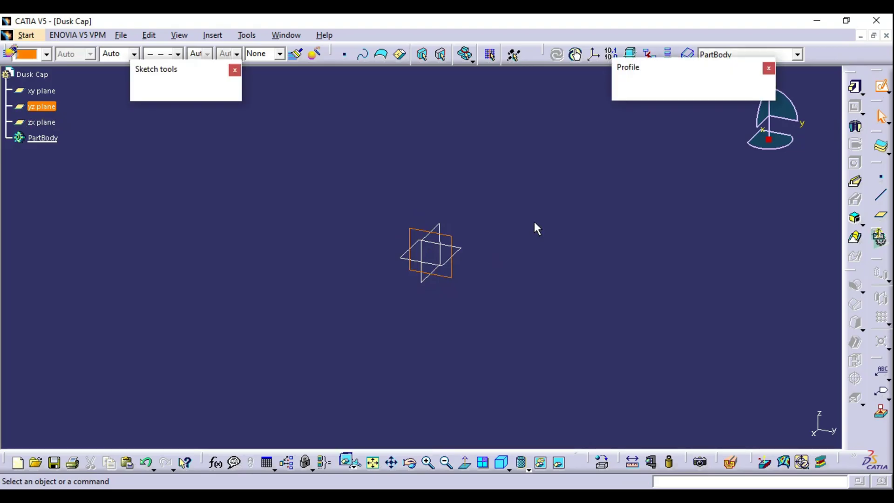
{"action": "mouse_move", "coordinate": [532, 225]}
{"action": "middle_mouse_down"}
{"action": "mouse_move", "coordinate": [539, 251]}
{"action": "mouse_move", "coordinate": [526, 247]}
{"action": "mouse_move", "coordinate": [560, 238]}
{"action": "mouse_move", "coordinate": [577, 228]}
{"action": "mouse_move", "coordinate": [577, 216]}
{"action": "middle_mouse_up"}
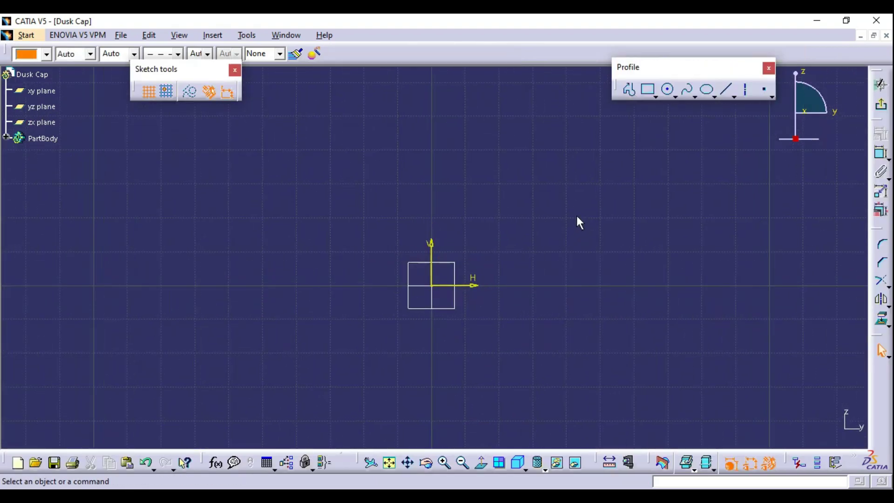
Draw an inner 180° arc centred at the origin, ending on the horizontal axis
{"action": "left_click", "coordinate": [667, 89]}
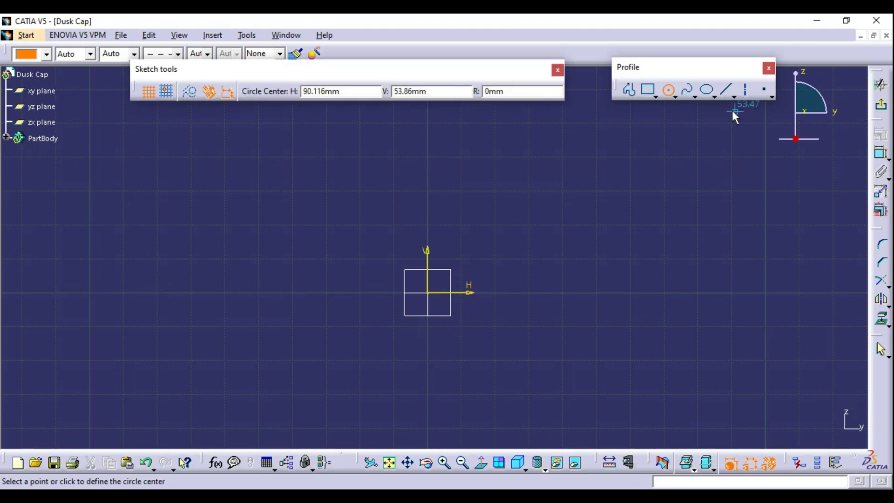
{"action": "left_click", "coordinate": [675, 94]}
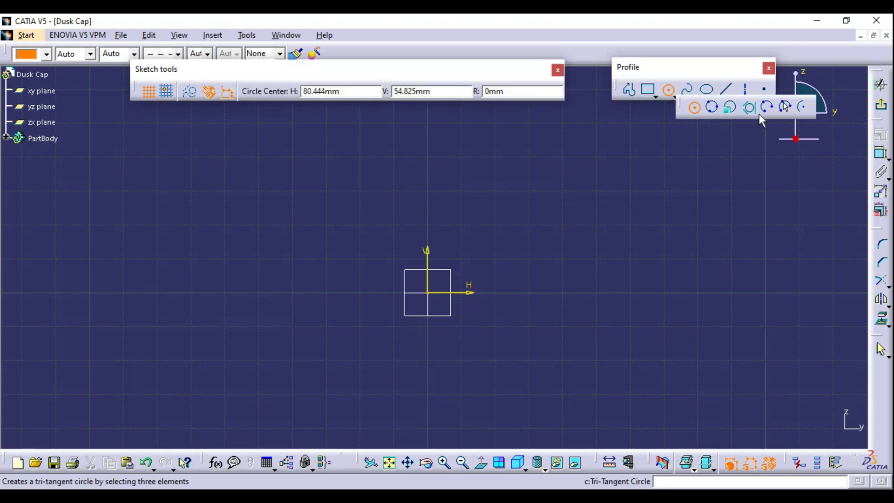
{"action": "left_click", "coordinate": [803, 107]}
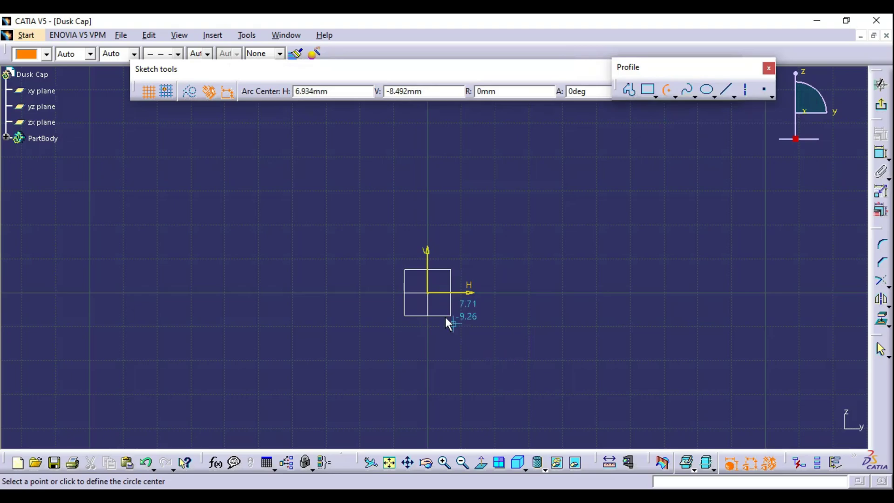
{"action": "left_click", "coordinate": [427, 294]}
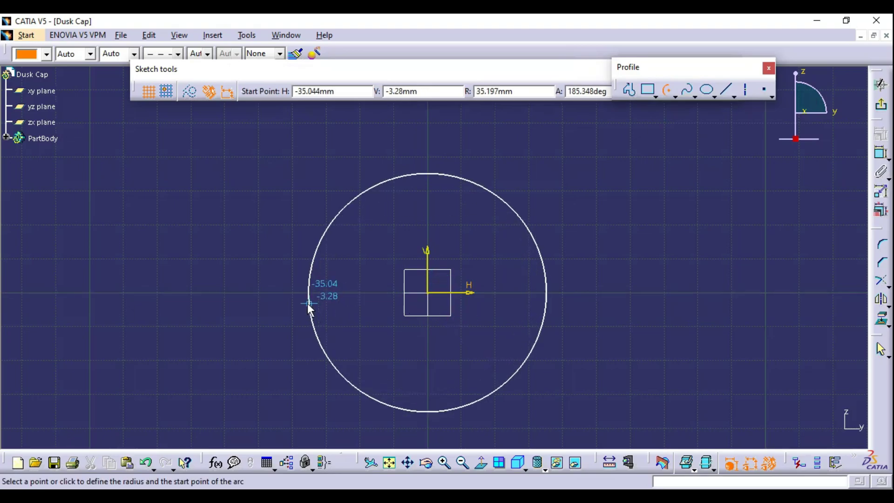
{"action": "left_click", "coordinate": [293, 292]}
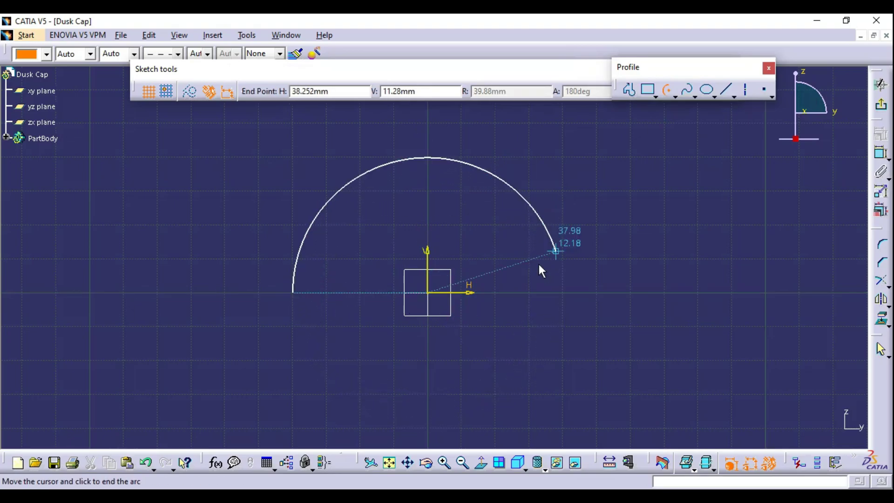
{"action": "left_click", "coordinate": [564, 292]}
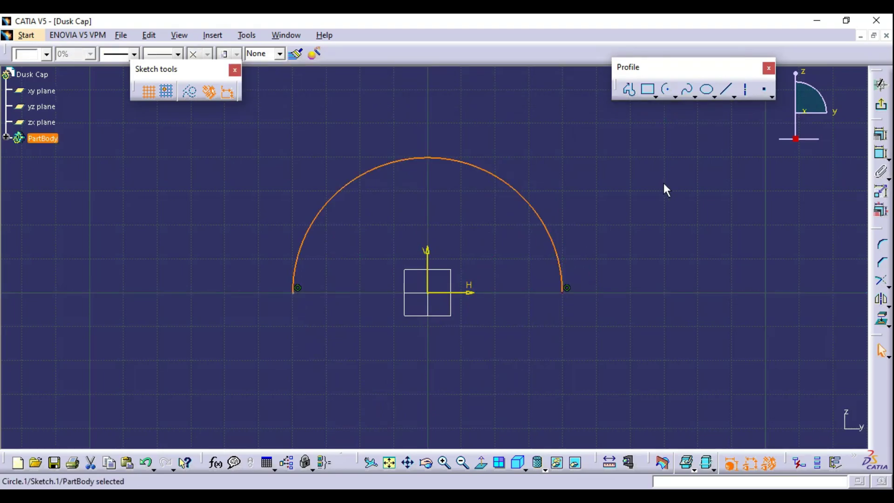
Draw a larger concentric 180° outer arc centred at the origin
{"action": "left_click", "coordinate": [667, 89]}
{"action": "left_click", "coordinate": [427, 293]}
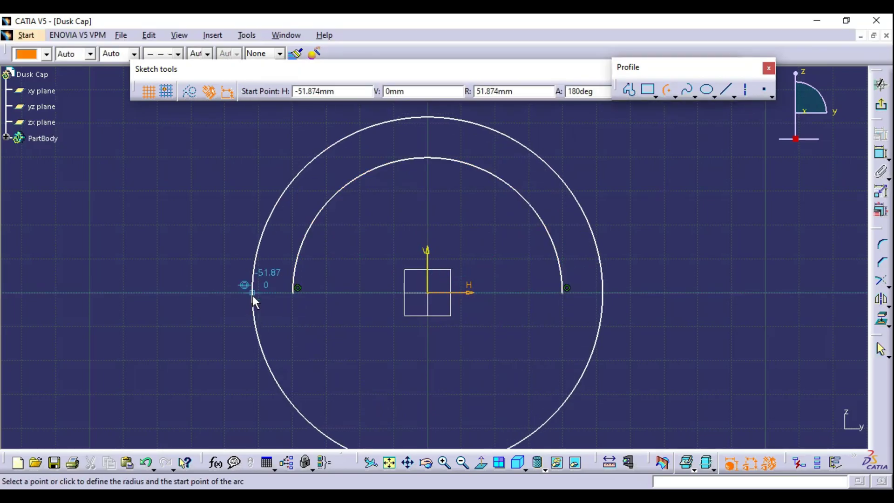
{"action": "left_click", "coordinate": [250, 292]}
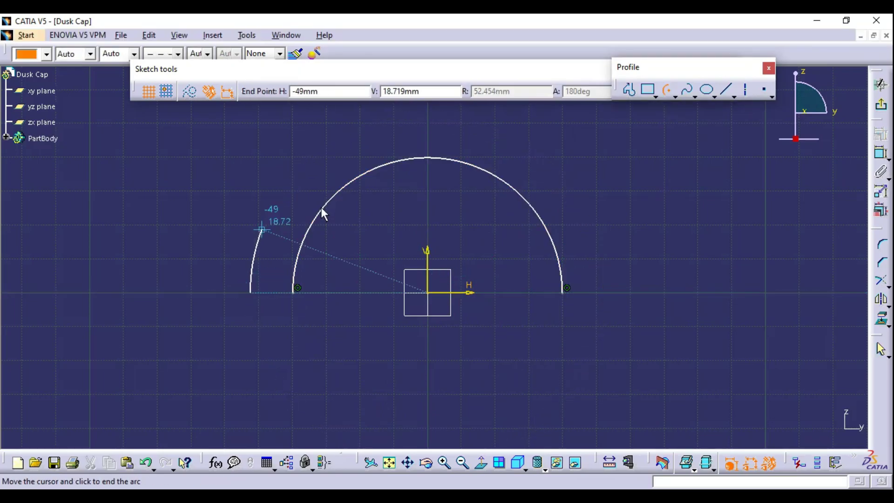
{"action": "left_click", "coordinate": [597, 292]}
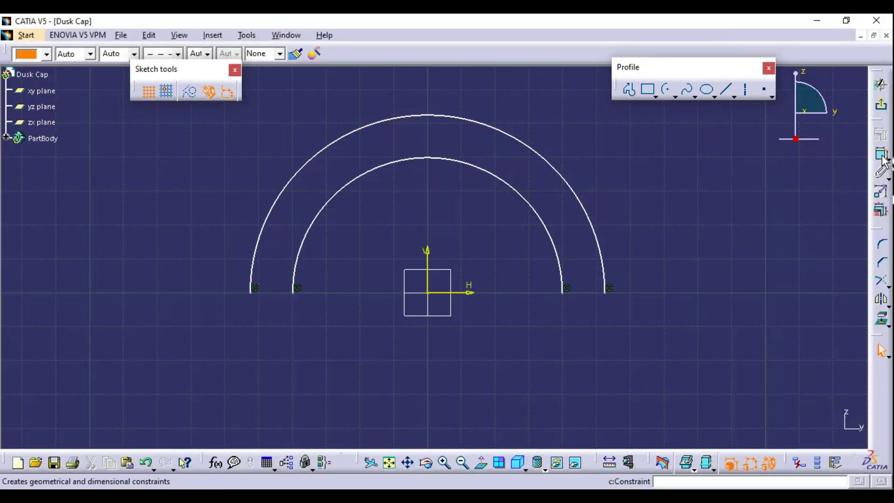
Constrain the outer arc to radius 40
{"action": "left_click", "coordinate": [881, 157]}
{"action": "left_click", "coordinate": [566, 181]}
{"action": "left_click", "coordinate": [622, 166]}
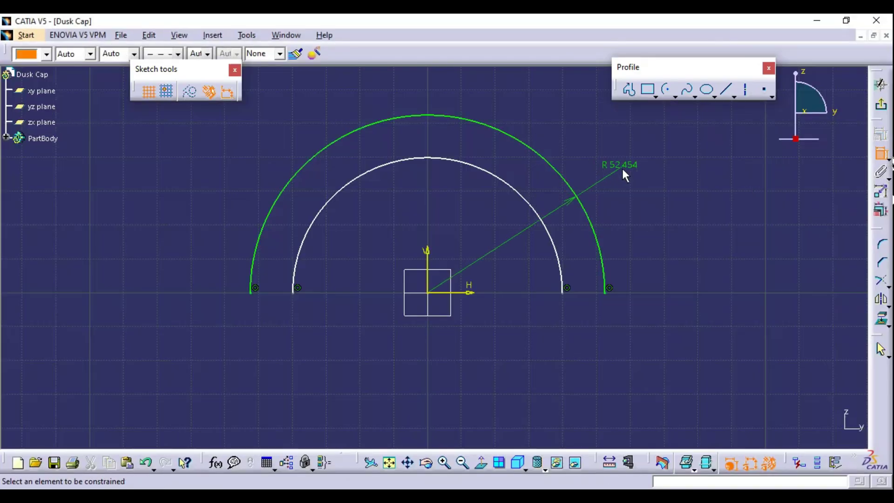
{"action": "double_click", "coordinate": [624, 182]}
{"action": "type", "text": "40mm"}
{"action": "key", "text": "Return"}
Dimension the inner arc by diameter at 53.95 and bring up the reference drawing
{"action": "left_click", "coordinate": [880, 156]}
{"action": "left_click", "coordinate": [524, 242]}
{"action": "left_click", "coordinate": [600, 228]}
{"action": "double_click", "coordinate": [599, 227]}
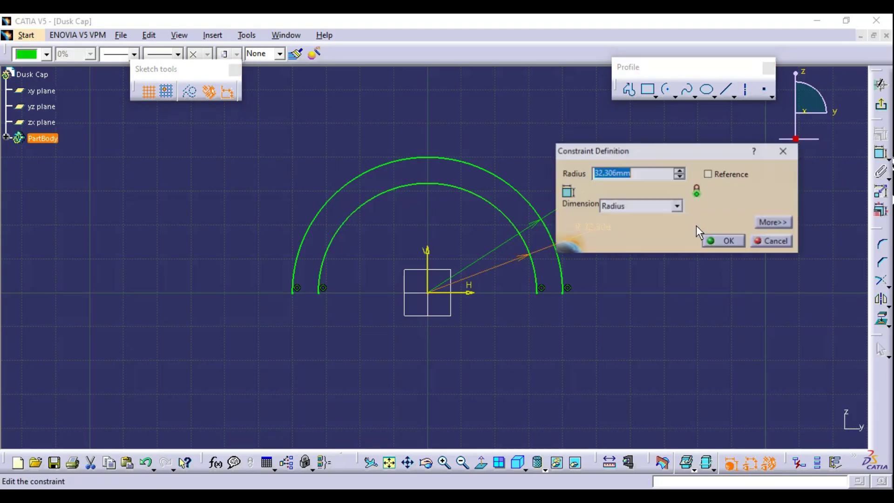
{"action": "left_click", "coordinate": [630, 206]}
{"action": "left_click", "coordinate": [625, 228]}
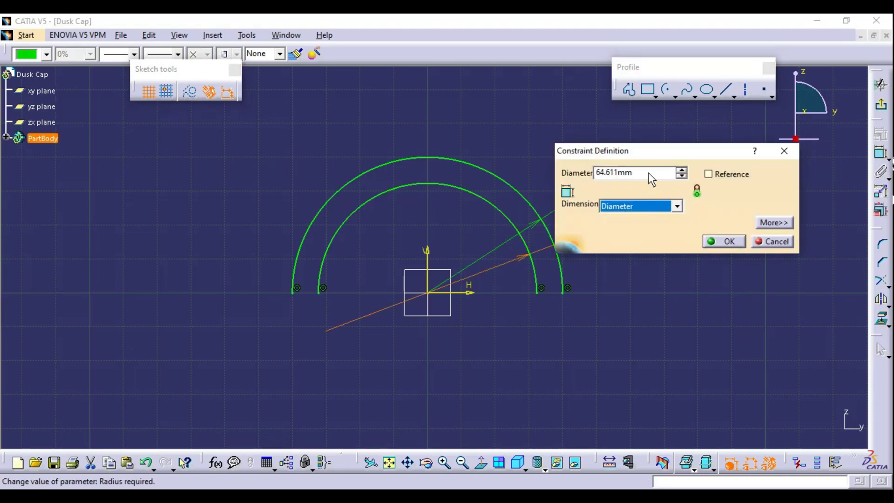
{"action": "type", "text": "53.95"}
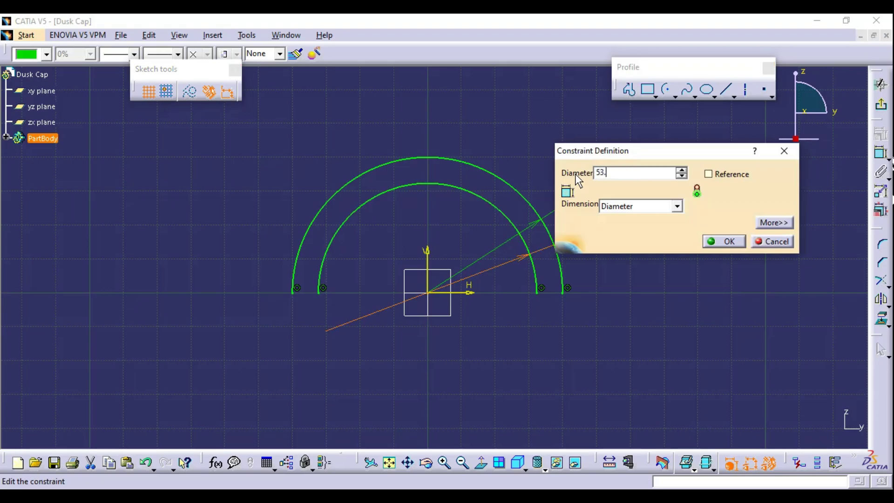
{"action": "key", "text": "Return"}
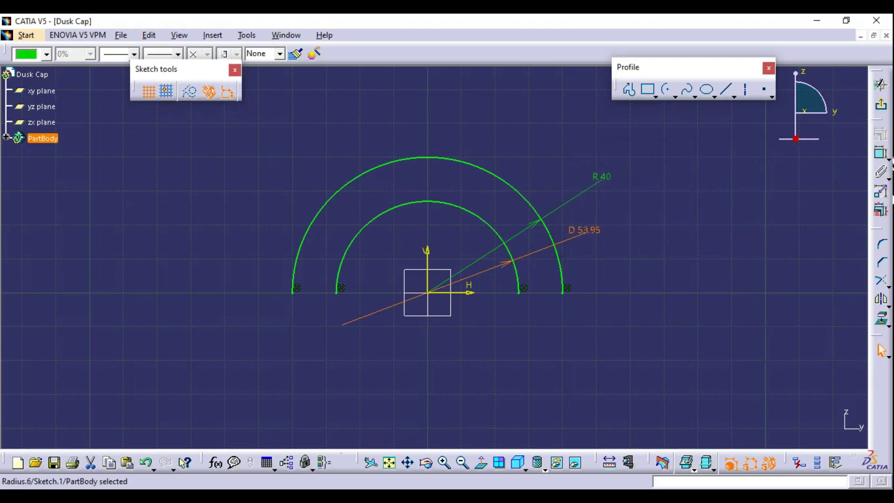
{"action": "key", "text": "alt+Tab"}
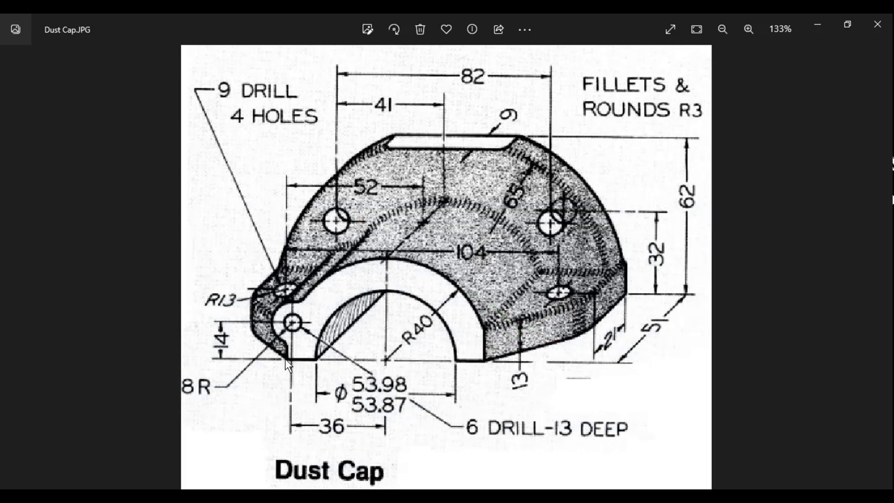
Draw a base line joining the outer arc's left and right ends
{"action": "key", "text": "alt+Tab"}
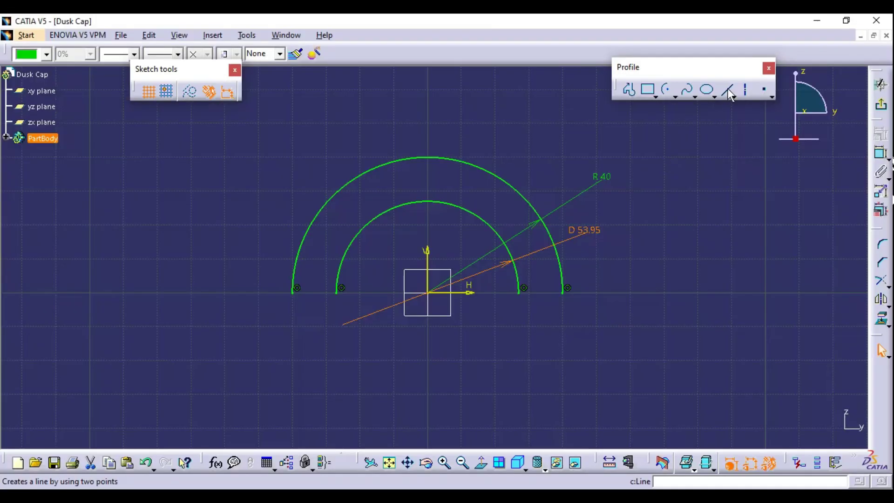
{"action": "left_click", "coordinate": [728, 88]}
{"action": "left_click", "coordinate": [291, 293]}
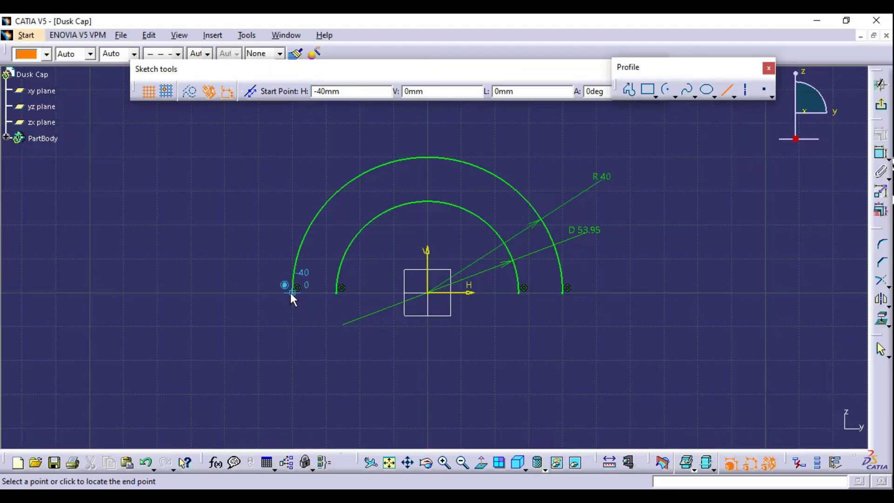
{"action": "left_click", "coordinate": [563, 292]}
{"action": "left_click", "coordinate": [632, 291]}
{"action": "mouse_move", "coordinate": [465, 345]}
{"action": "middle_mouse_down"}
{"action": "mouse_move", "coordinate": [535, 303]}
{"action": "mouse_move", "coordinate": [550, 284]}
{"action": "mouse_move", "coordinate": [384, 290]}
{"action": "middle_mouse_up"}
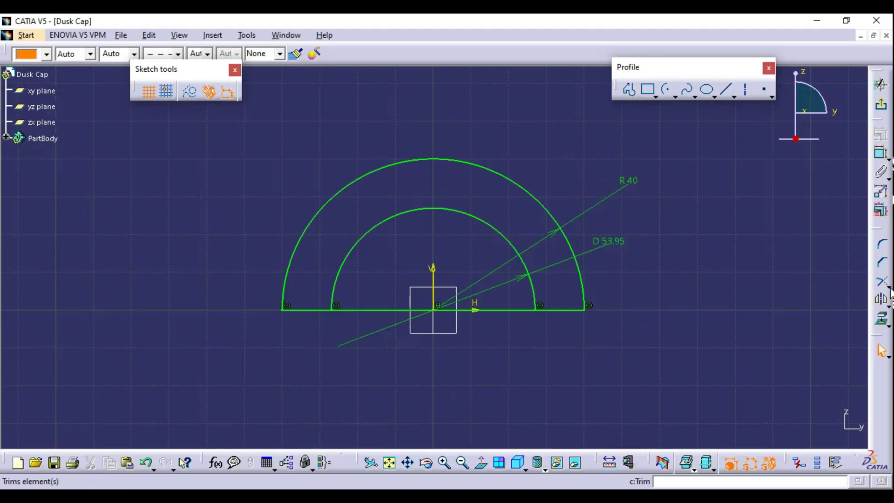
Quick-trim the base line's middle segment, leaving short lines closing each arch end
{"action": "left_click", "coordinate": [888, 306]}
{"action": "left_click", "coordinate": [844, 300]}
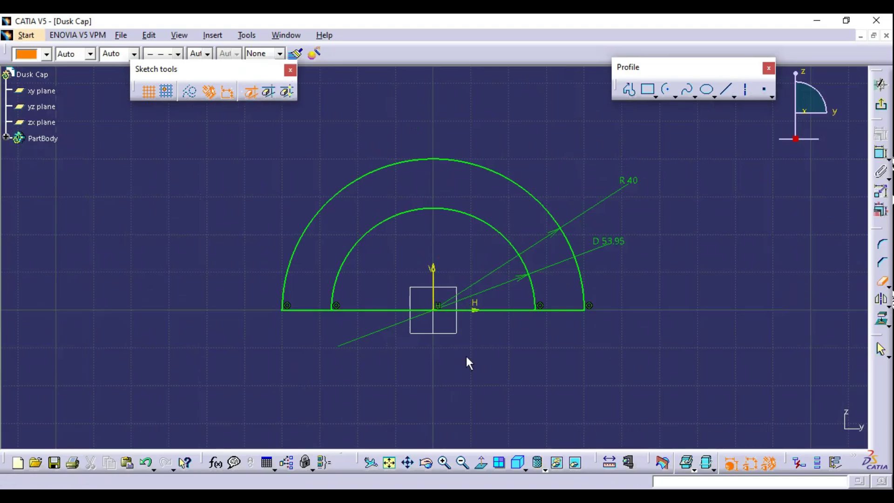
{"action": "left_click", "coordinate": [360, 309]}
{"action": "middle_click_drag", "start_coordinate": [535, 377], "coordinate": [482, 395]}
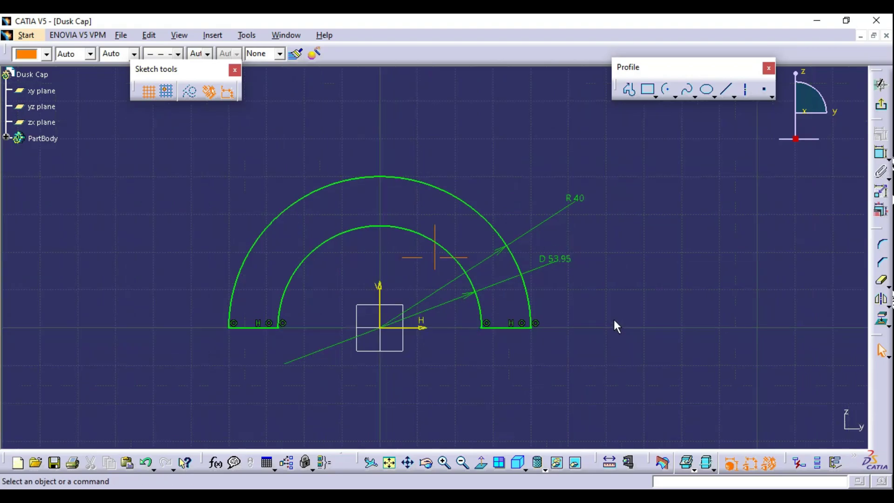
{"action": "key", "text": "alt+Tab"}
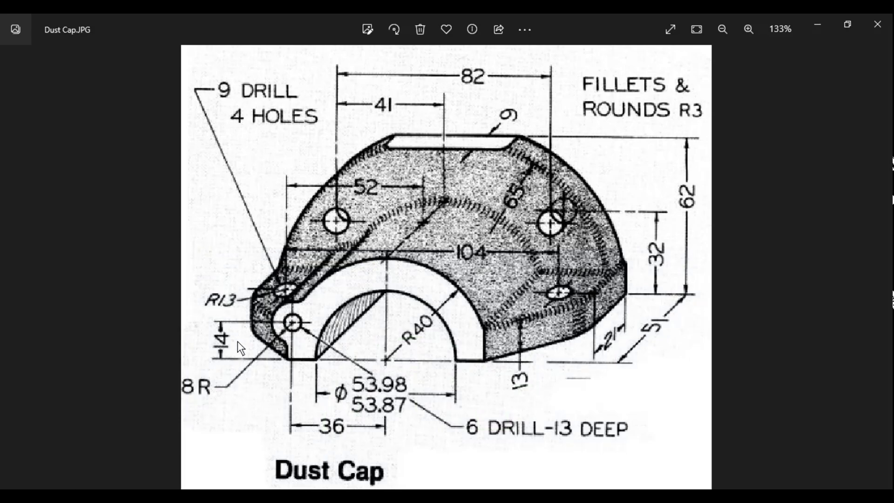
Return from the reference drawing to the CATIA sketch
{"action": "key", "text": "alt+Tab"}
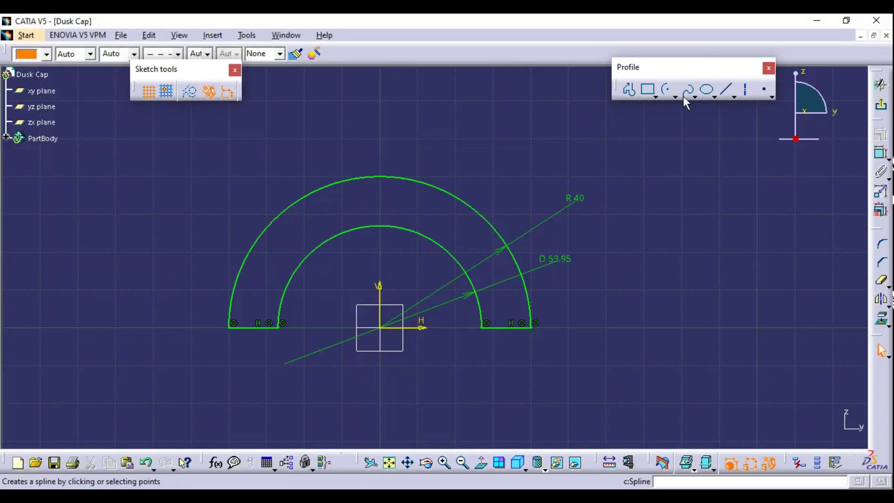
Draw a circle over the outer arc's left end
{"action": "left_click", "coordinate": [675, 97]}
{"action": "left_click", "coordinate": [693, 107]}
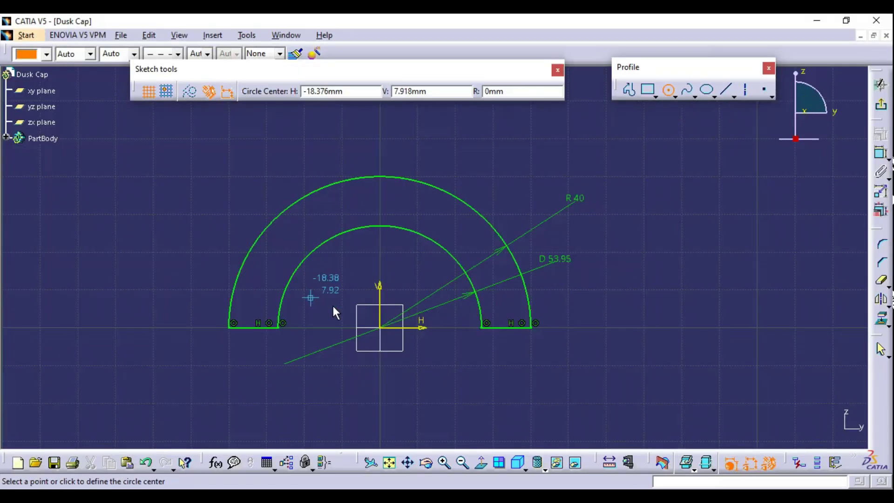
{"action": "scroll", "coordinate": [333, 306], "scroll_direction": "up", "scroll_amount": 3}
{"action": "left_click", "coordinate": [254, 319]}
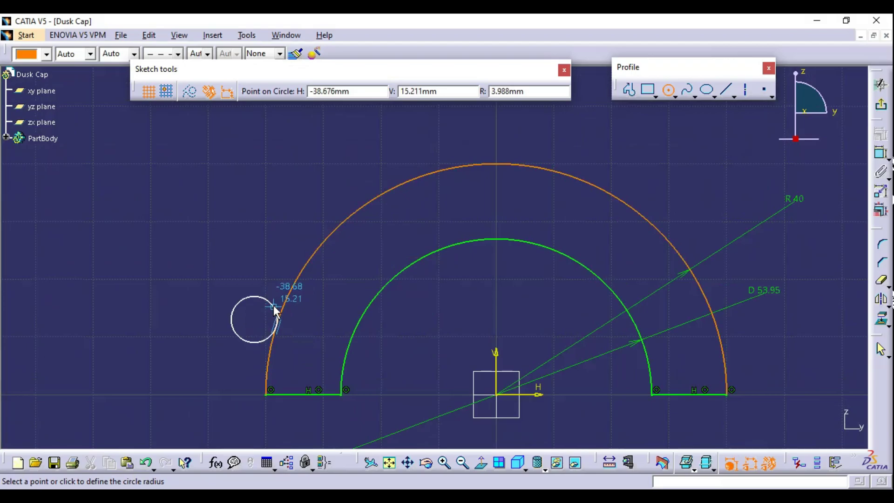
{"action": "left_click", "coordinate": [286, 298]}
{"action": "key", "text": "alt+Tab"}
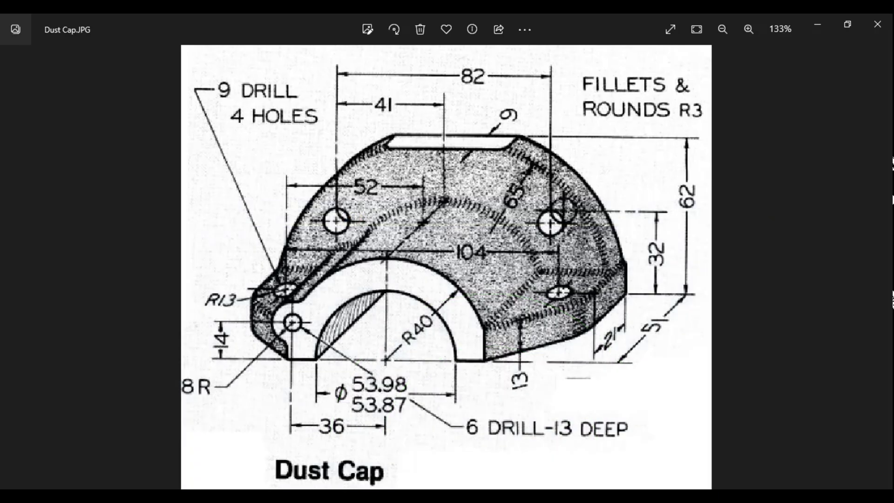
{"action": "key", "text": "alt+Tab"}
Constrain the new circle to radius 8
{"action": "left_click", "coordinate": [881, 152]}
{"action": "left_click", "coordinate": [225, 290]}
{"action": "left_click", "coordinate": [196, 246]}
{"action": "double_click", "coordinate": [191, 232]}
{"action": "left_click", "coordinate": [619, 208]}
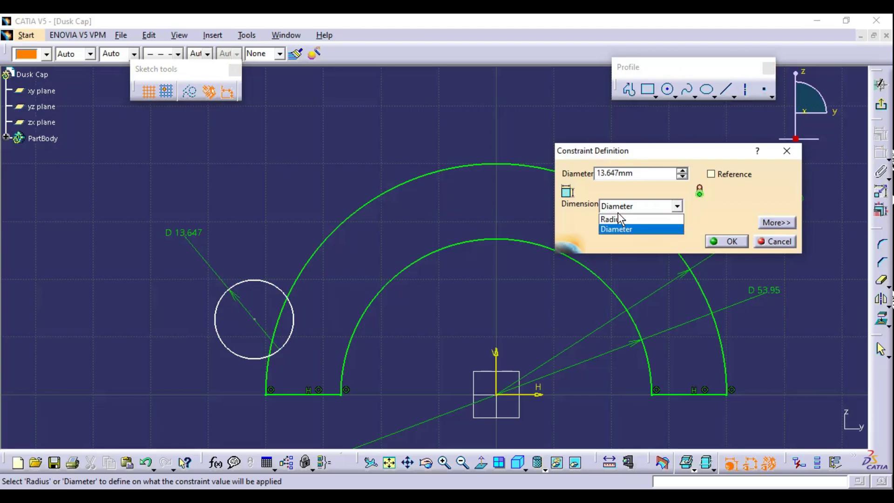
{"action": "left_click", "coordinate": [613, 218]}
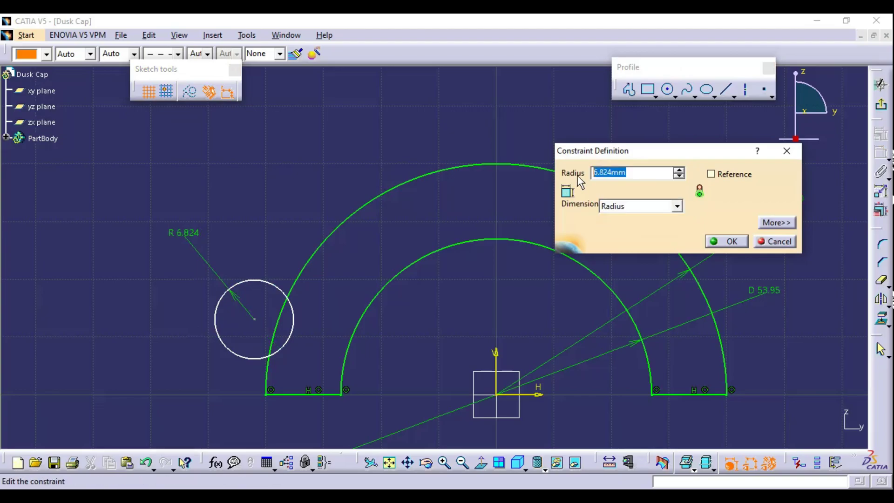
{"action": "type", "text": "8"}
{"action": "key", "text": "Return"}
{"action": "mouse_move", "coordinate": [458, 275]}
{"action": "middle_mouse_down"}
{"action": "mouse_move", "coordinate": [457, 246]}
{"action": "mouse_move", "coordinate": [314, 305]}
{"action": "middle_mouse_up"}
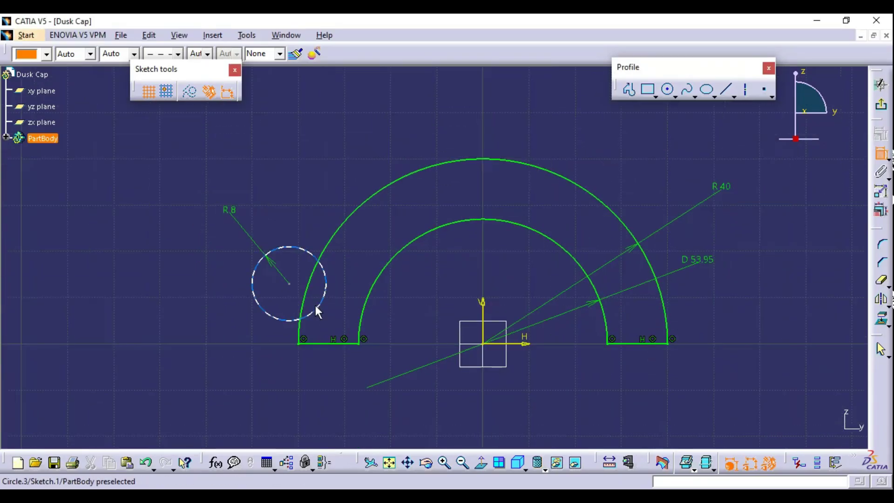
Place the circle's centre 36 mm from the vertical axis
{"action": "left_click", "coordinate": [289, 285]}
{"action": "left_click", "coordinate": [485, 329]}
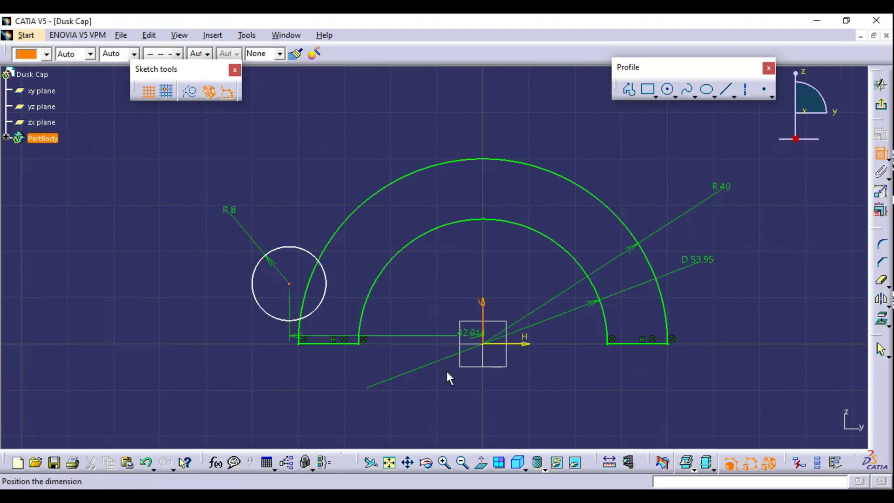
{"action": "left_click", "coordinate": [391, 405]}
{"action": "double_click", "coordinate": [408, 404]}
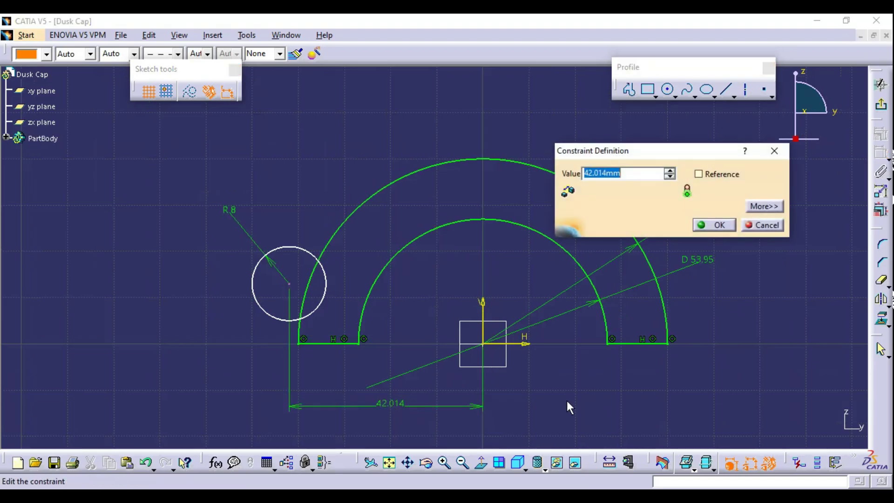
{"action": "type", "text": "36"}
{"action": "key", "text": "Return"}
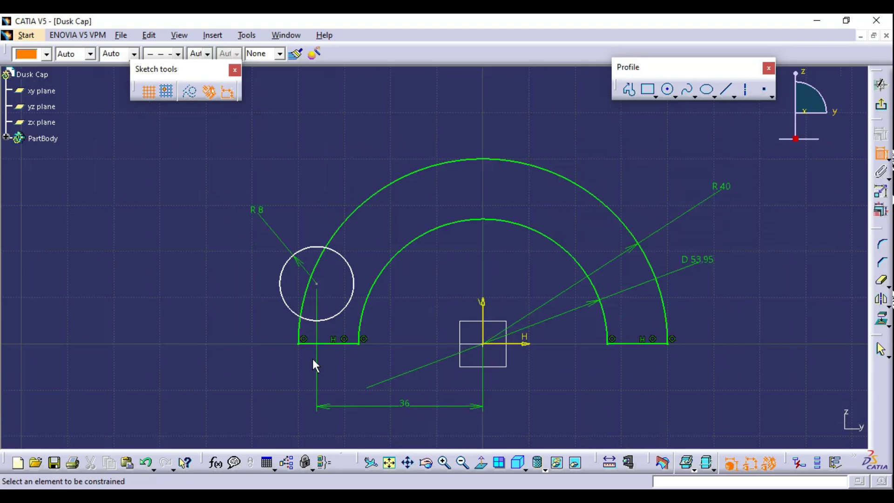
Place the circle's centre 14 mm above the horizontal axis
{"action": "left_click", "coordinate": [317, 283]}
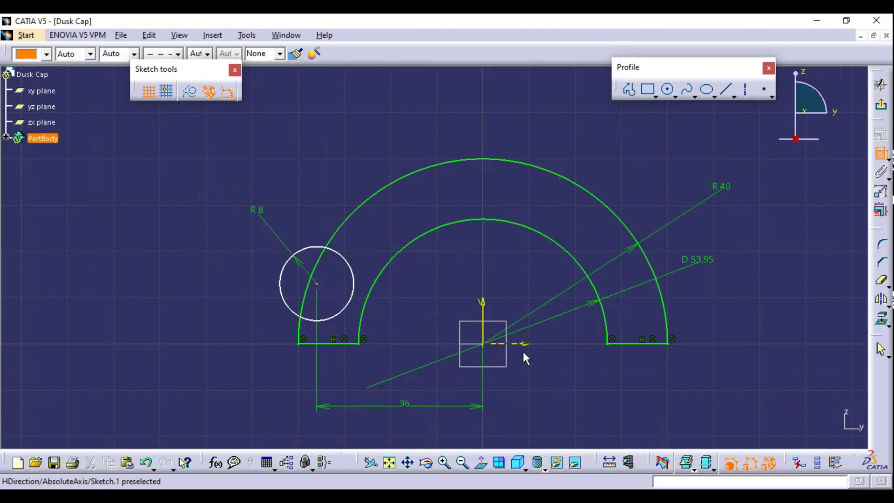
{"action": "left_click", "coordinate": [524, 343]}
{"action": "left_click", "coordinate": [246, 312]}
{"action": "key", "text": "alt+Tab"}
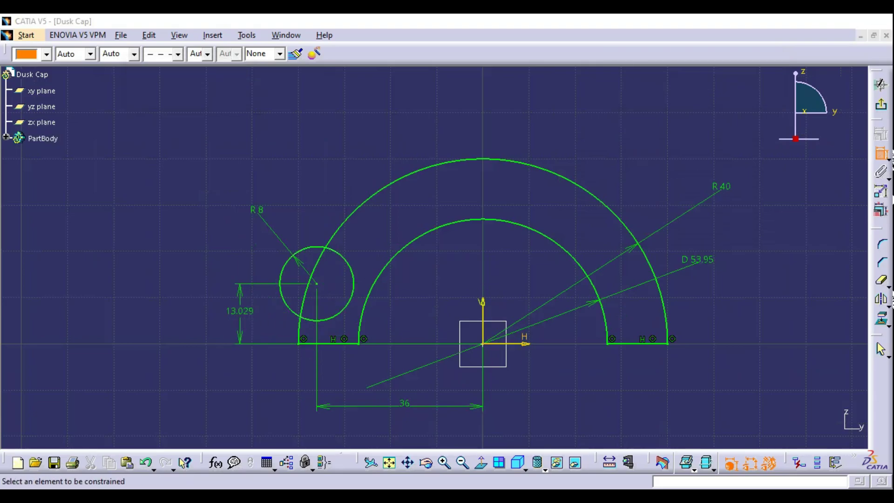
{"action": "key", "text": "alt+Tab"}
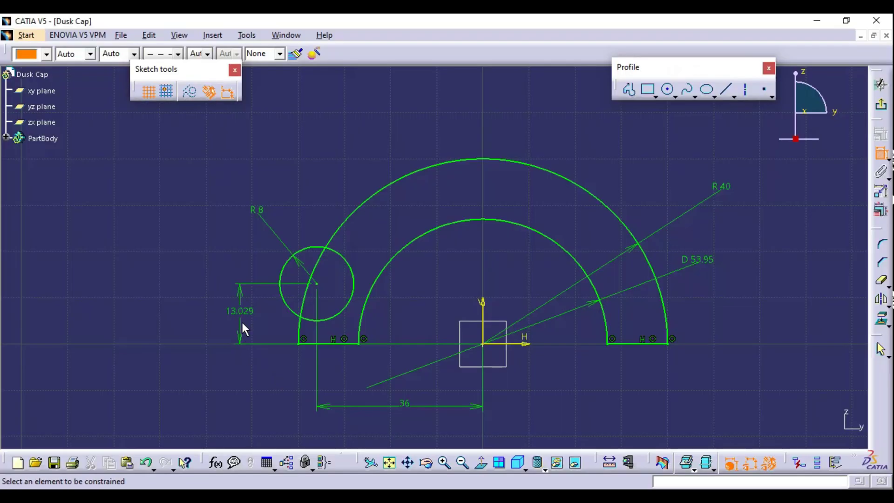
{"action": "double_click", "coordinate": [239, 312]}
{"action": "type", "text": "14"}
{"action": "key", "text": "Return"}
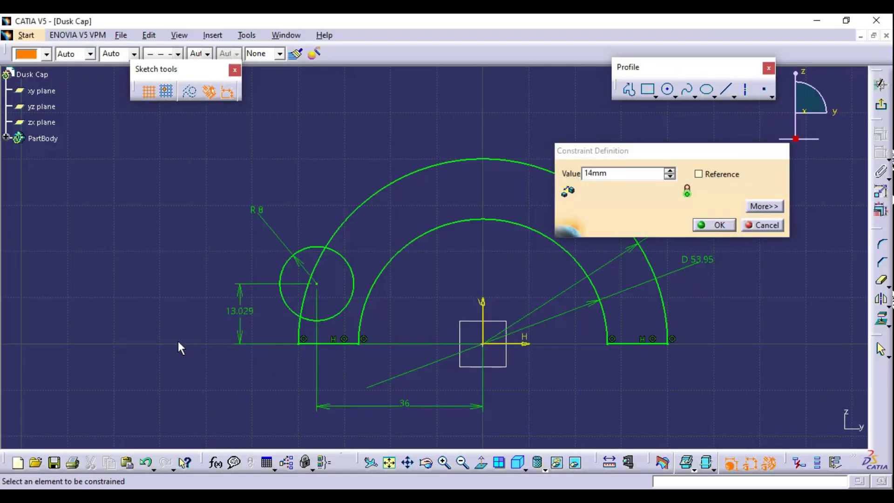
{"action": "mouse_move", "coordinate": [328, 256]}
{"action": "middle_mouse_down"}
{"action": "mouse_move", "coordinate": [384, 296]}
{"action": "mouse_move", "coordinate": [365, 261]}
{"action": "mouse_move", "coordinate": [404, 265]}
{"action": "middle_mouse_up"}
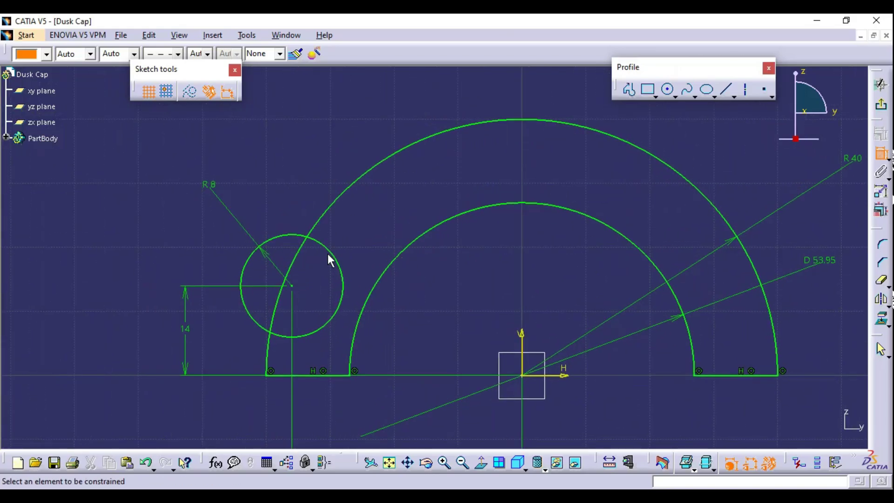
Trim the R8 circle's inner portion and the outer arc inside it into a rounded left boss
{"action": "left_click", "coordinate": [883, 281]}
{"action": "left_click", "coordinate": [343, 279]}
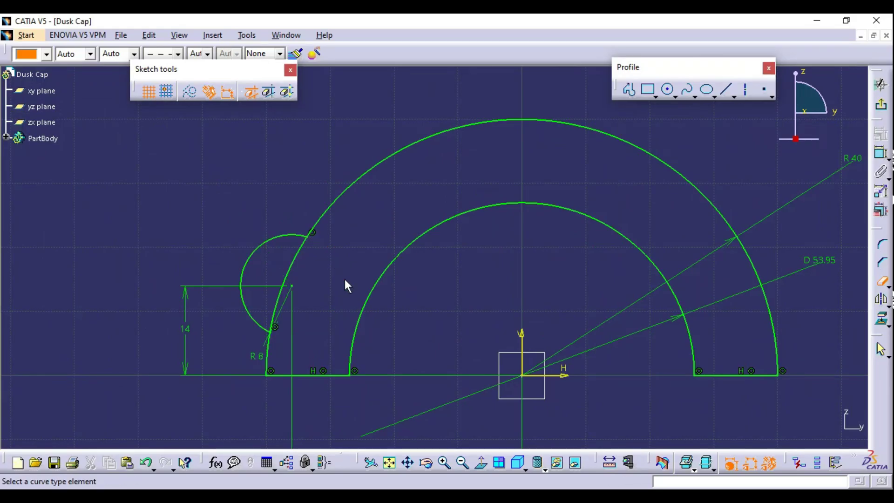
{"action": "left_click", "coordinate": [297, 255]}
{"action": "mouse_move", "coordinate": [301, 256]}
{"action": "middle_mouse_down"}
{"action": "mouse_move", "coordinate": [401, 304]}
{"action": "mouse_move", "coordinate": [465, 299]}
{"action": "mouse_move", "coordinate": [365, 295]}
{"action": "middle_mouse_up"}
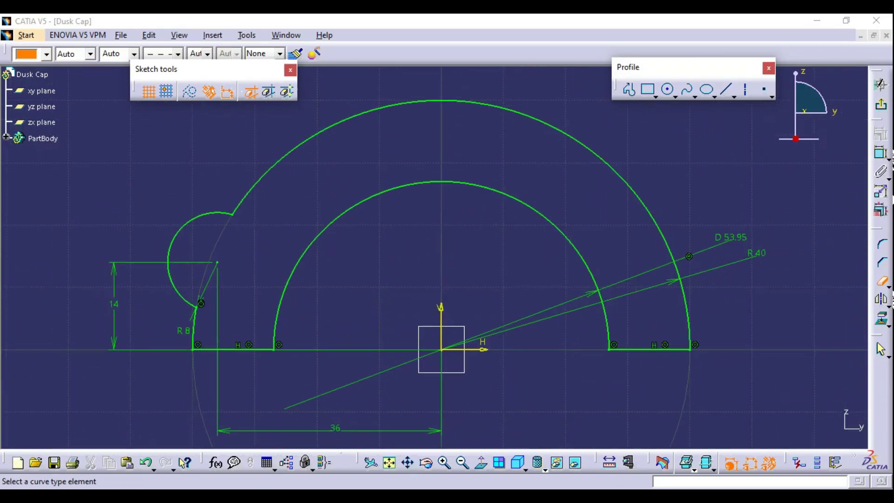
{"action": "key", "text": "alt+Tab"}
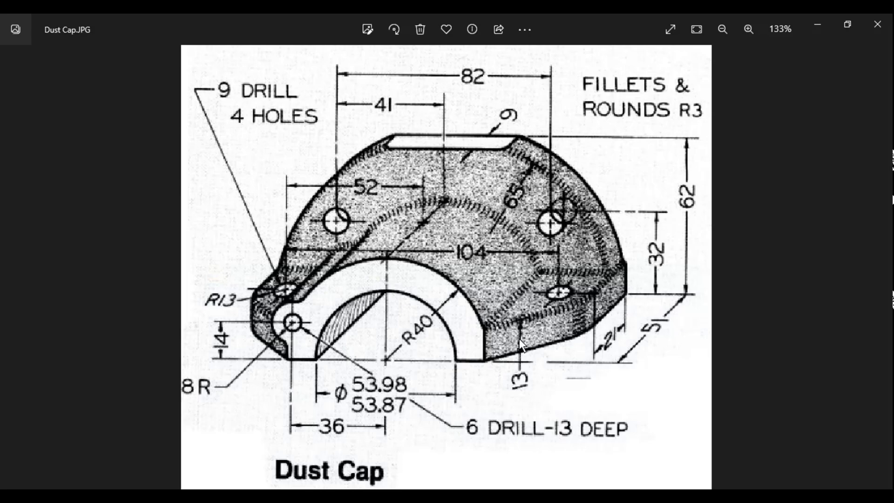
Draw a vertical right leg from the base line up to the outer arc
{"action": "key", "text": "alt+Tab"}
{"action": "mouse_move", "coordinate": [646, 370]}
{"action": "middle_mouse_down"}
{"action": "mouse_move", "coordinate": [611, 338]}
{"action": "mouse_move", "coordinate": [612, 306]}
{"action": "middle_mouse_up"}
{"action": "left_click_drag", "start_coordinate": [643, 274], "coordinate": [636, 248]}
{"action": "left_click", "coordinate": [729, 96]}
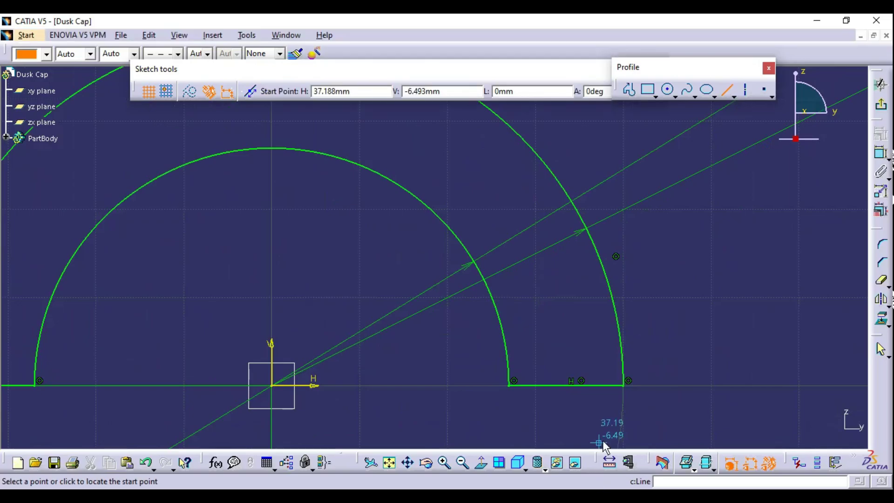
{"action": "left_click", "coordinate": [608, 386]}
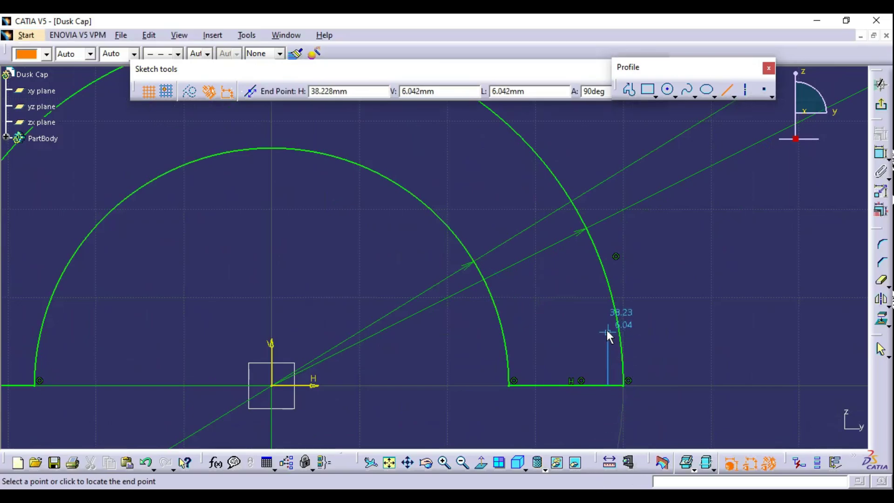
{"action": "left_click", "coordinate": [610, 283]}
{"action": "mouse_move", "coordinate": [659, 326]}
{"action": "middle_mouse_down"}
{"action": "mouse_move", "coordinate": [628, 343]}
{"action": "mouse_move", "coordinate": [610, 388]}
{"action": "middle_mouse_up"}
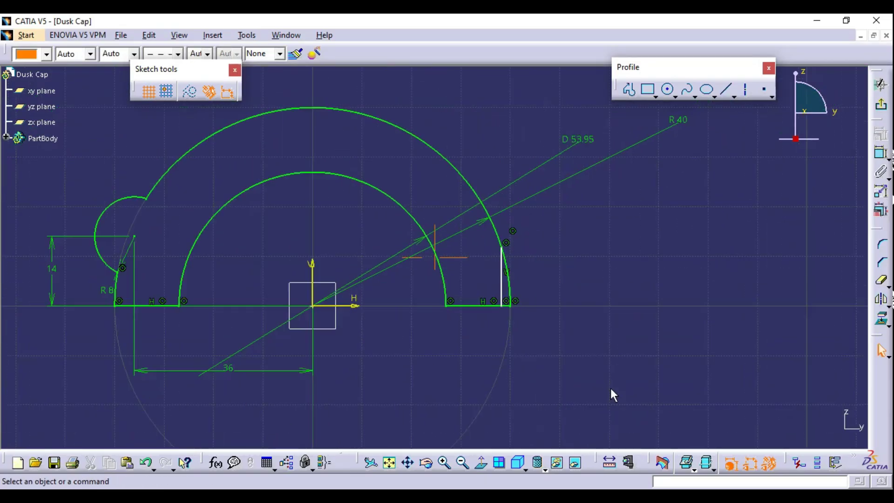
Dimension the right leg to 13 mm, correcting a mistyped 131
{"action": "left_click", "coordinate": [882, 153]}
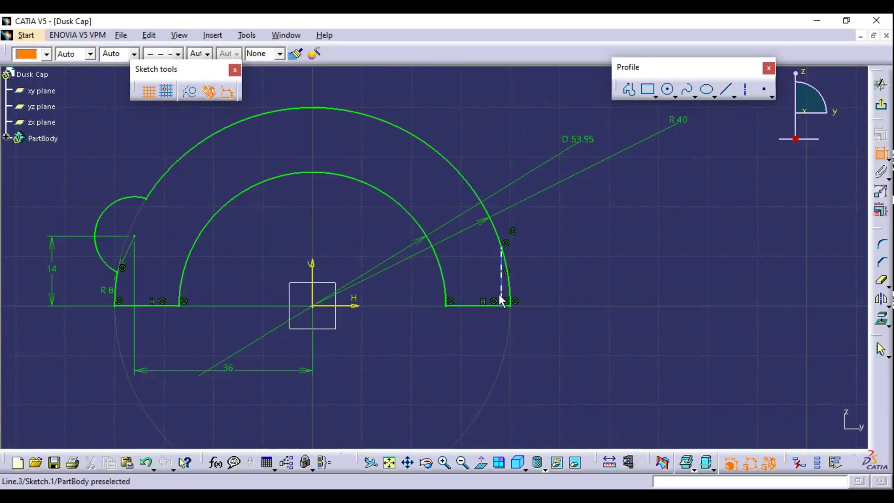
{"action": "left_click", "coordinate": [500, 281]}
{"action": "left_click", "coordinate": [589, 278]}
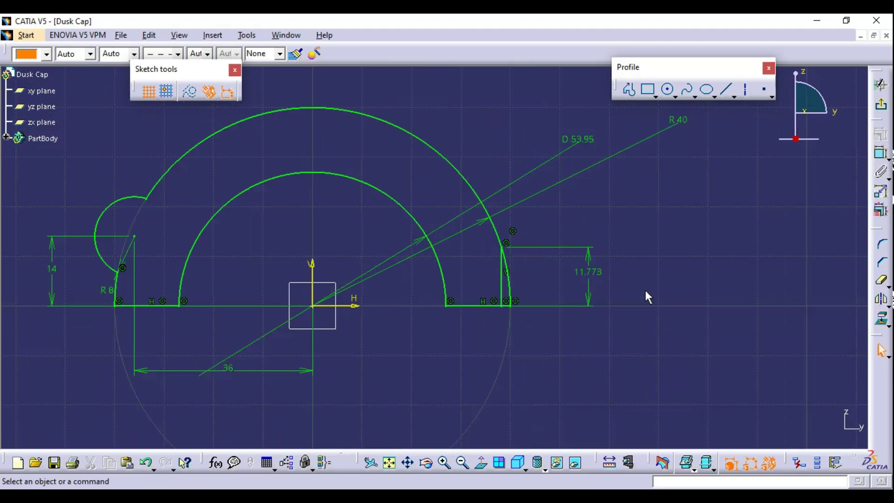
{"action": "double_click", "coordinate": [598, 271]}
{"action": "type", "text": "131"}
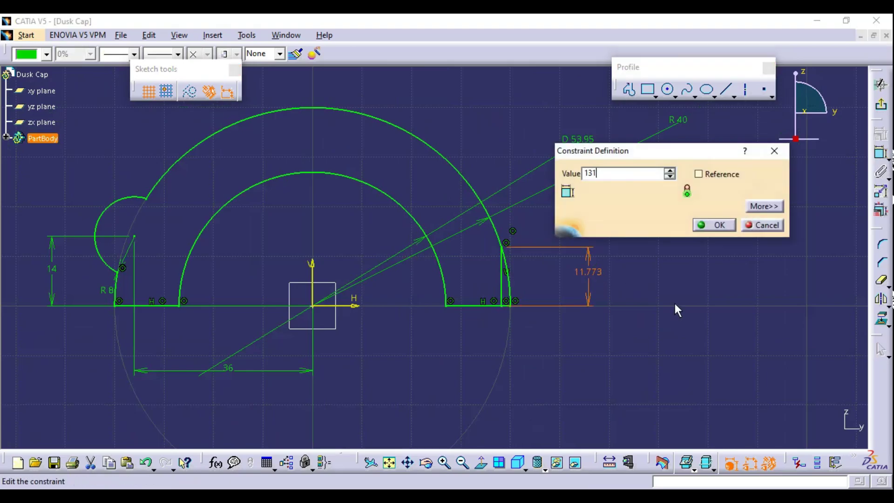
{"action": "key", "text": "Return"}
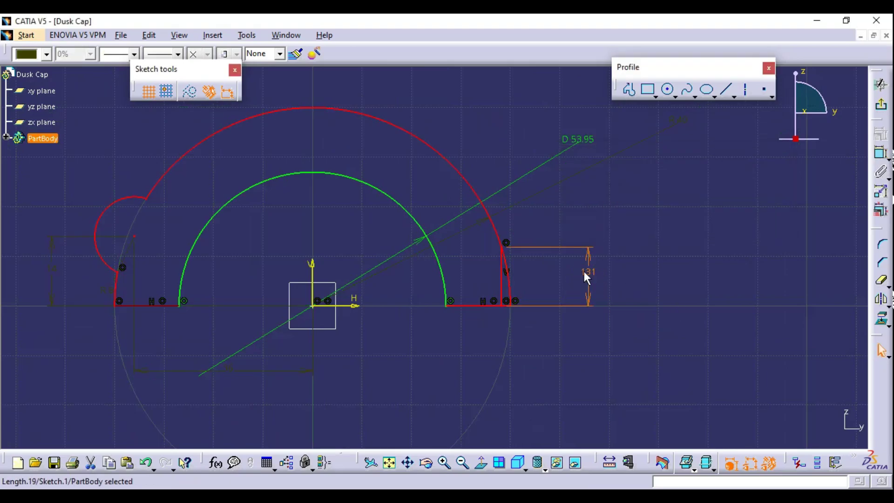
{"action": "double_click", "coordinate": [584, 271]}
{"action": "type", "text": "13"}
{"action": "key", "text": "Return"}
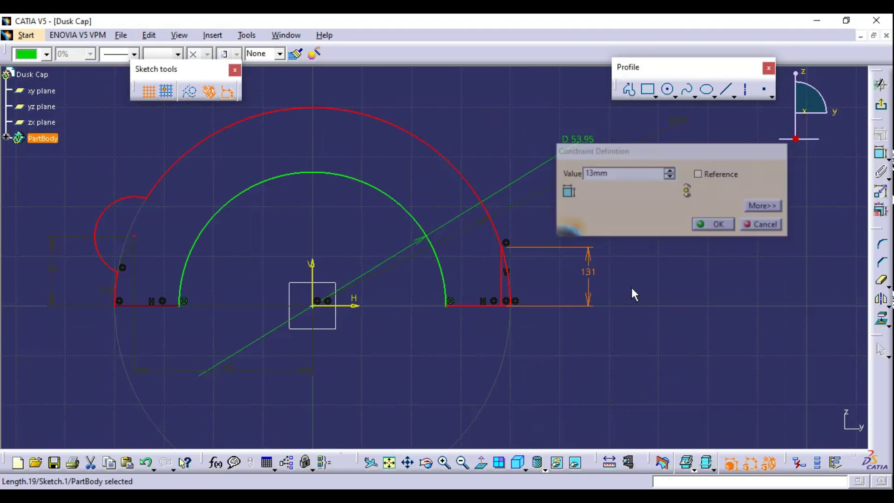
Trim the outer arc beyond the leg and view the profile square-on
{"action": "mouse_move", "coordinate": [607, 339]}
{"action": "middle_mouse_down"}
{"action": "mouse_move", "coordinate": [617, 310]}
{"action": "mouse_move", "coordinate": [569, 359]}
{"action": "mouse_move", "coordinate": [543, 311]}
{"action": "middle_mouse_up"}
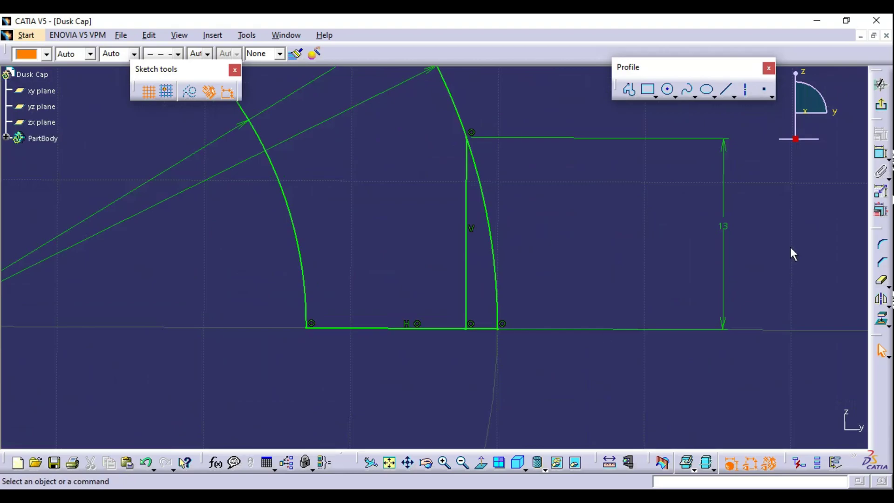
{"action": "left_click", "coordinate": [881, 281]}
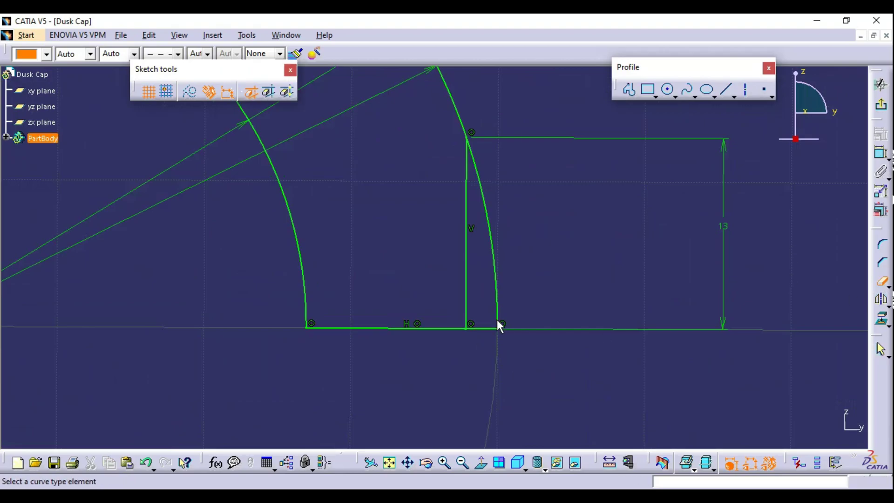
{"action": "left_click", "coordinate": [495, 292]}
{"action": "mouse_move", "coordinate": [492, 330]}
{"action": "middle_mouse_down"}
{"action": "mouse_move", "coordinate": [628, 275]}
{"action": "mouse_move", "coordinate": [630, 365]}
{"action": "mouse_move", "coordinate": [425, 344]}
{"action": "middle_mouse_up"}
{"action": "left_click", "coordinate": [481, 463]}
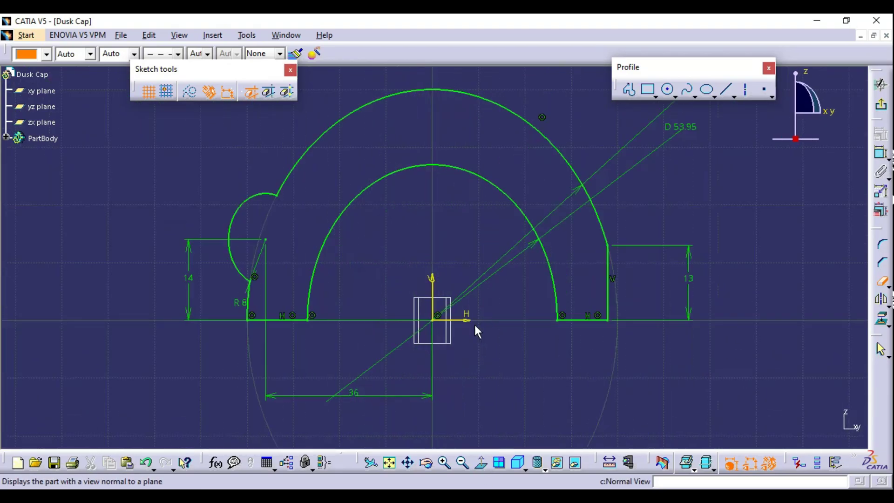
{"action": "middle_click_drag", "start_coordinate": [495, 296], "coordinate": [496, 336]}
{"action": "key", "text": "alt+Tab"}
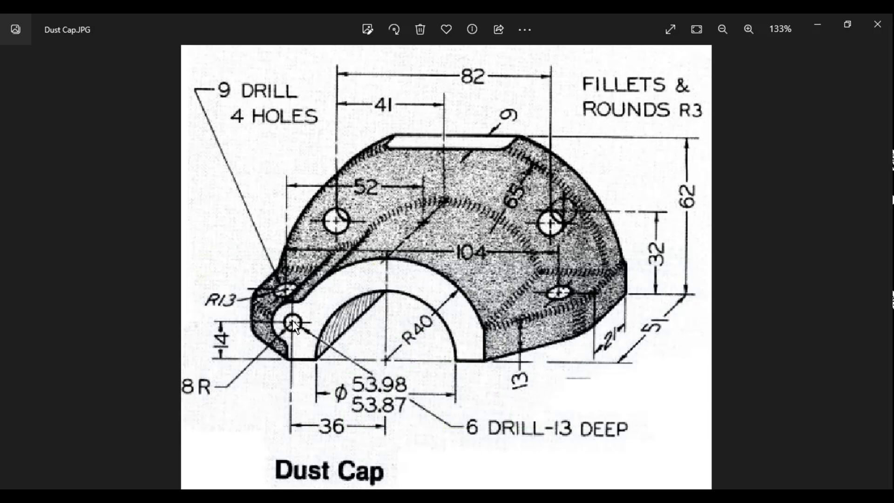
Exit the sketcher to Part Design and select Sketch.1 under the expanded PartBody
{"action": "key", "text": "alt+Tab"}
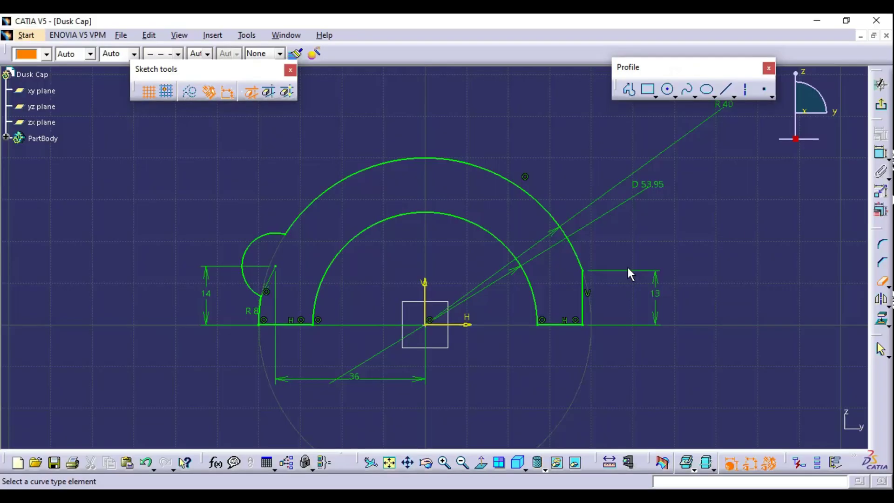
{"action": "mouse_move", "coordinate": [548, 206]}
{"action": "middle_mouse_down"}
{"action": "mouse_move", "coordinate": [523, 262]}
{"action": "mouse_move", "coordinate": [536, 280]}
{"action": "middle_mouse_up"}
{"action": "left_click", "coordinate": [881, 84]}
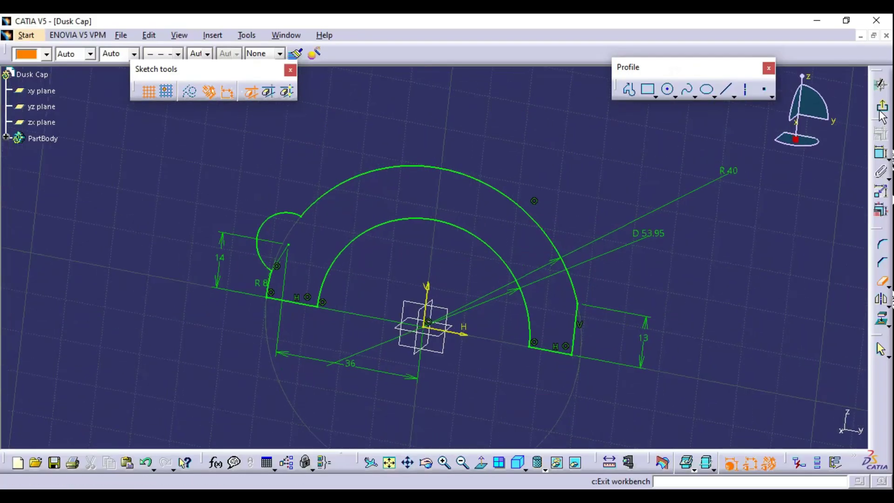
{"action": "left_click", "coordinate": [6, 137]}
{"action": "left_click", "coordinate": [65, 182]}
{"action": "left_click", "coordinate": [53, 154]}
{"action": "middle_click_drag", "start_coordinate": [241, 186], "coordinate": [489, 196]}
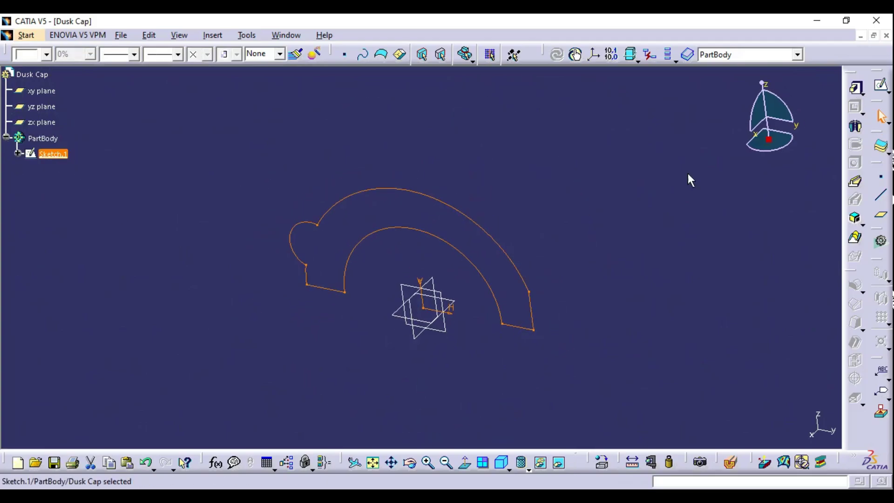
Pad Sketch.1 with a length of 51 mm to create Pad.1
{"action": "key", "text": "ctrl+p"}
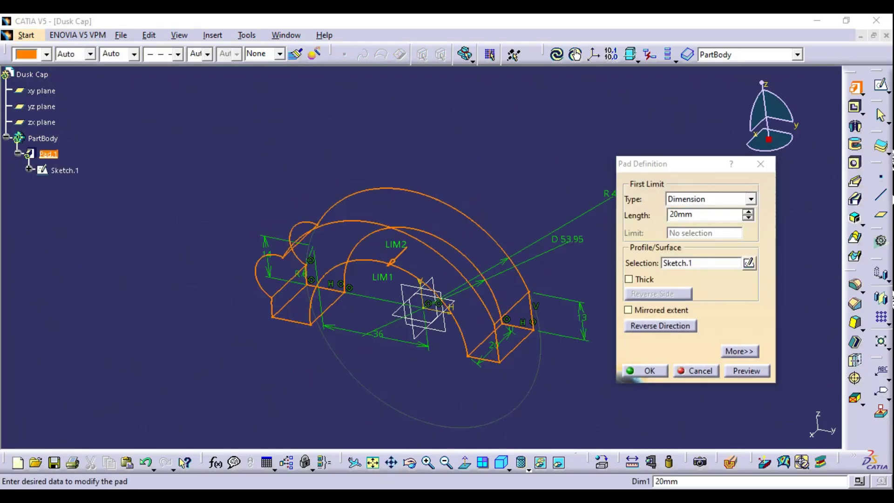
{"action": "key", "text": "alt+Tab"}
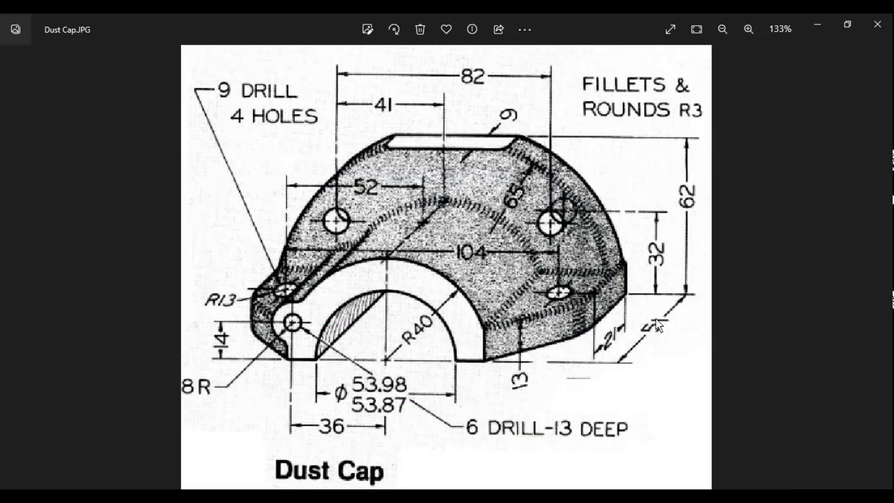
{"action": "key", "text": "alt+Tab"}
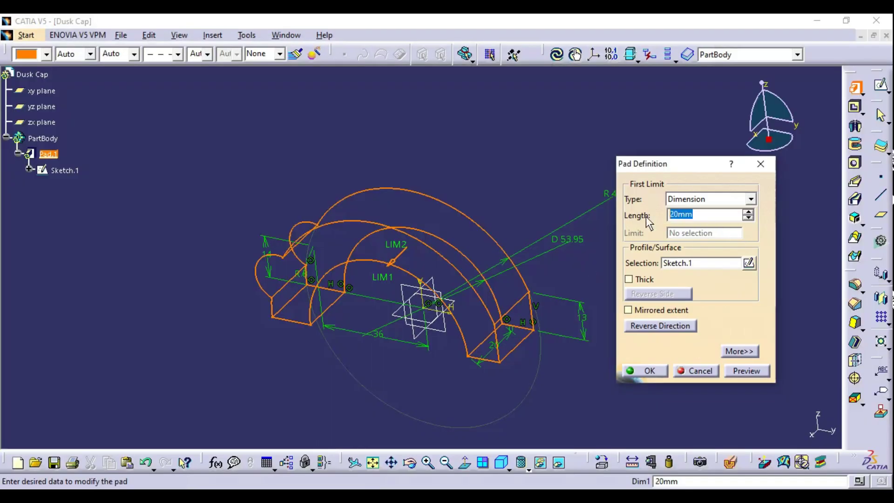
{"action": "type", "text": "51"}
{"action": "left_click", "coordinate": [630, 373]}
{"action": "middle_click_drag", "start_coordinate": [522, 357], "coordinate": [434, 238]}
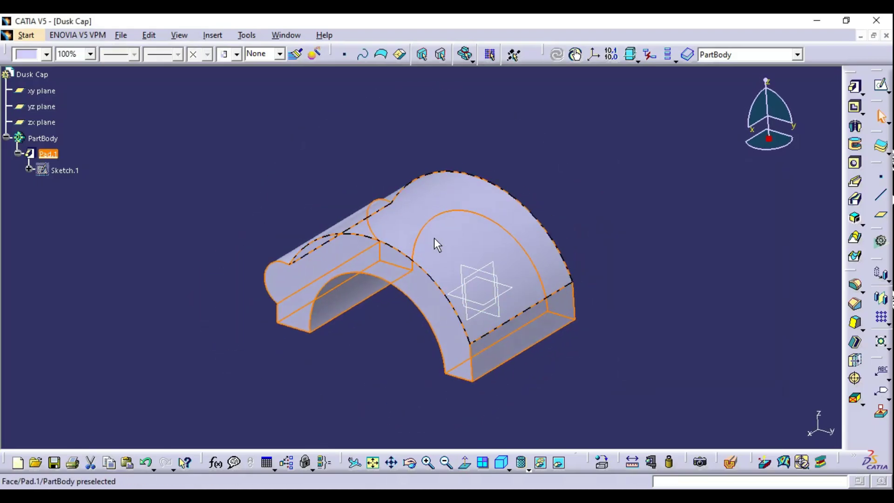
Edit Pad.1, reversing its direction and back so it keeps the original extrusion side
{"action": "double_click", "coordinate": [437, 217]}
{"action": "middle_click_drag", "start_coordinate": [550, 276], "coordinate": [680, 211]}
{"action": "left_click", "coordinate": [660, 325]}
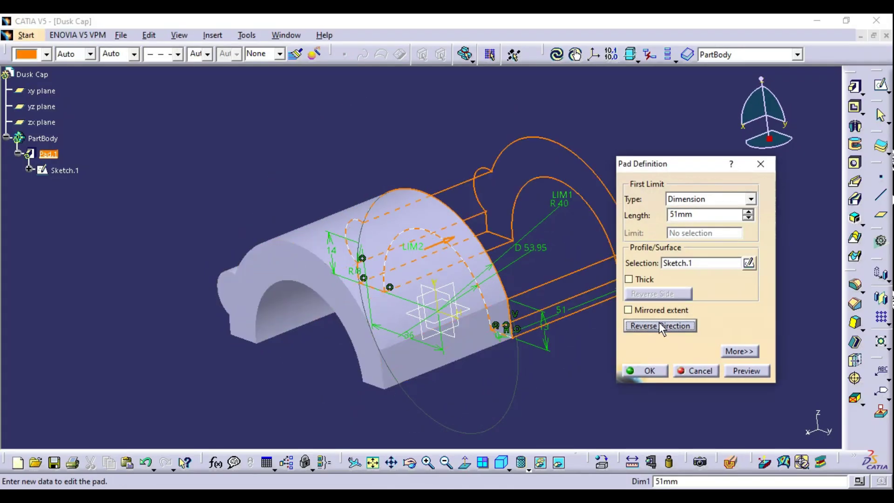
{"action": "left_click", "coordinate": [665, 323]}
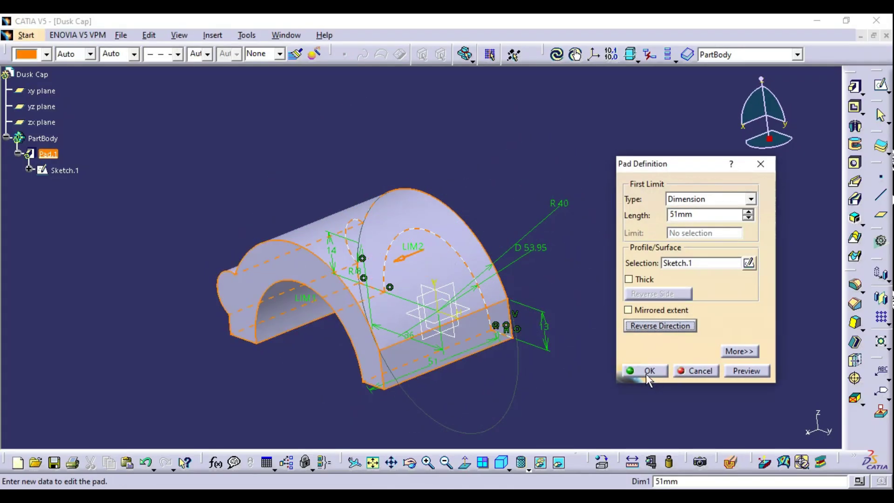
{"action": "left_click", "coordinate": [647, 372]}
{"action": "left_click", "coordinate": [531, 386]}
{"action": "key", "text": "alt+Tab"}
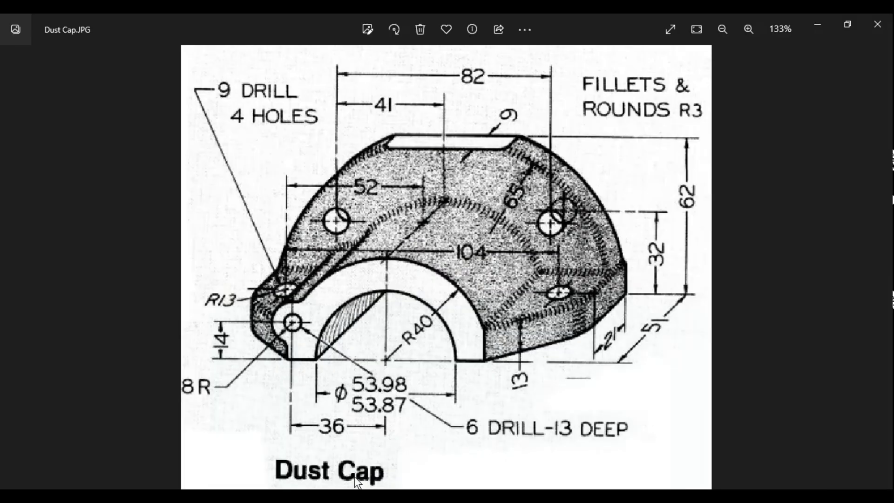
Switch the render style to Shading with Edges without Smooth Edges
{"action": "key", "text": "alt+Tab"}
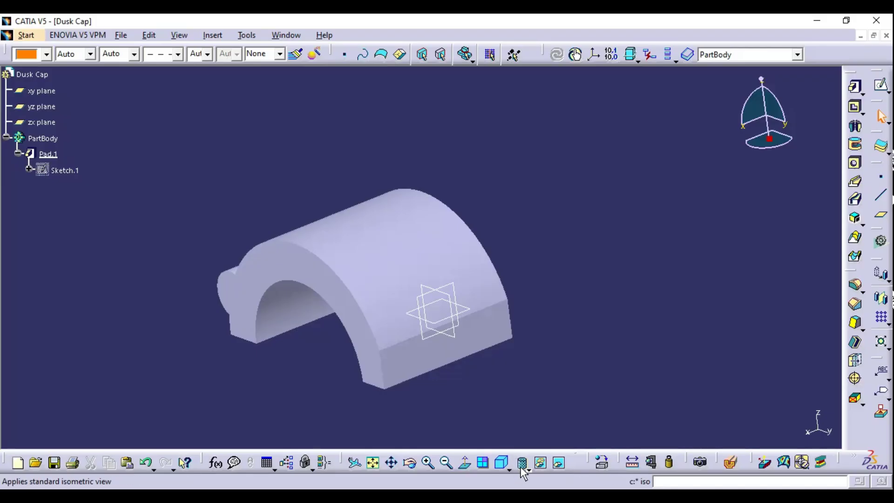
{"action": "left_click", "coordinate": [532, 461]}
{"action": "left_click", "coordinate": [533, 404]}
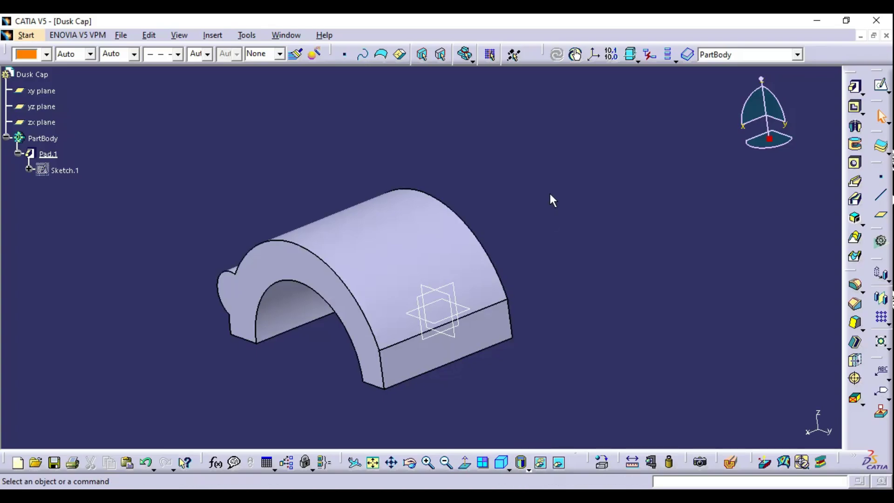
{"action": "left_click", "coordinate": [501, 226]}
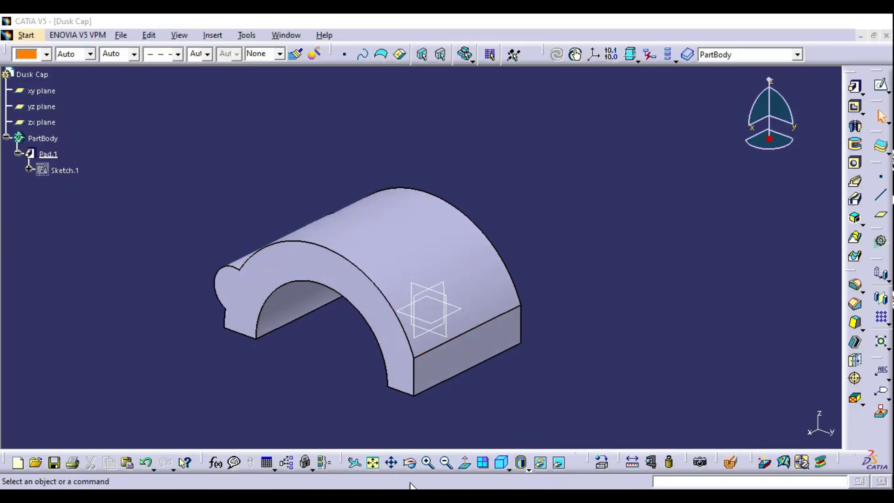
Check the Dust Cap drawing, then rotate the model to face the pad's end
{"action": "key", "text": "alt+Tab"}
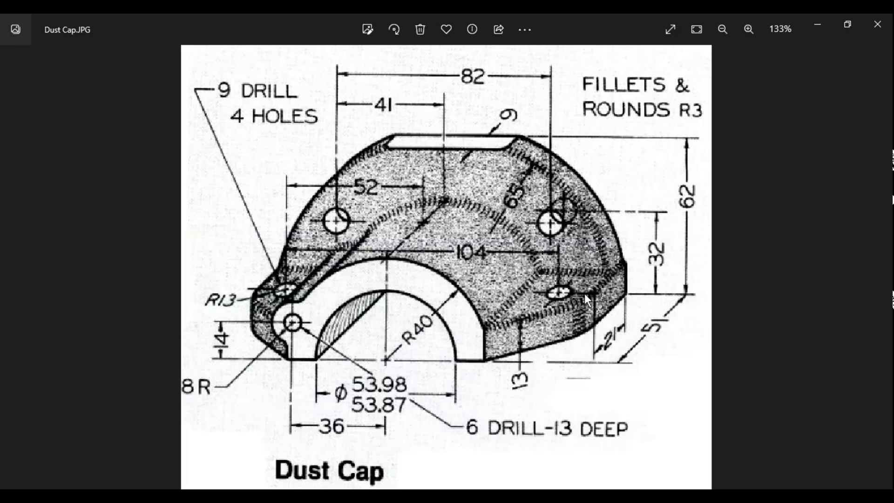
{"action": "key", "text": "alt+Tab"}
{"action": "middle_click_drag", "start_coordinate": [541, 240], "coordinate": [393, 257]}
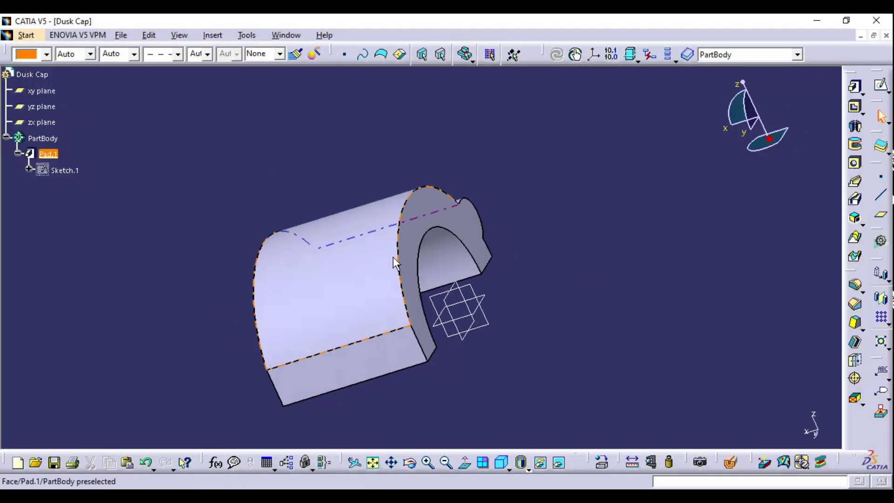
{"action": "mouse_move", "coordinate": [441, 215]}
{"action": "middle_mouse_down"}
{"action": "mouse_move", "coordinate": [399, 324]}
{"action": "mouse_move", "coordinate": [409, 320]}
{"action": "mouse_move", "coordinate": [431, 254]}
{"action": "mouse_move", "coordinate": [354, 245]}
{"action": "middle_mouse_up"}
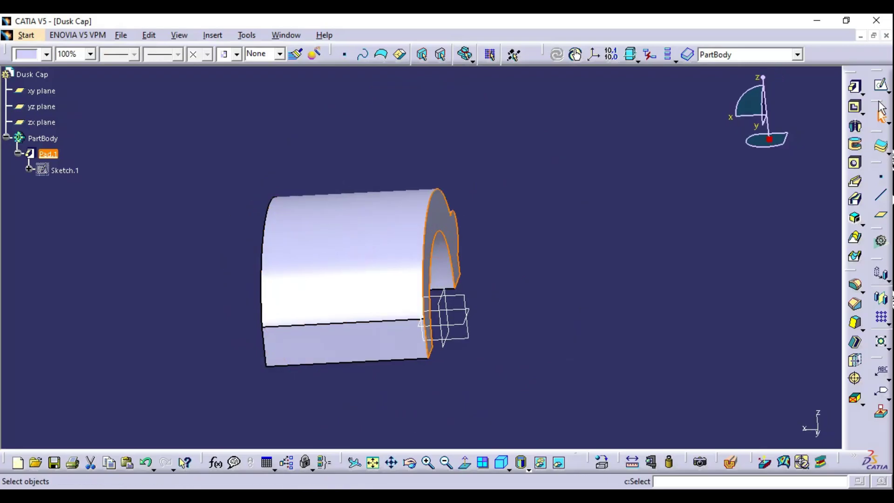
Create Sketch.2 on the pad's end face and view it normal to the plane
{"action": "left_click", "coordinate": [883, 89]}
{"action": "left_click", "coordinate": [463, 246]}
{"action": "mouse_move", "coordinate": [463, 246]}
{"action": "middle_mouse_down"}
{"action": "mouse_move", "coordinate": [700, 323]}
{"action": "mouse_move", "coordinate": [585, 285]}
{"action": "middle_mouse_up"}
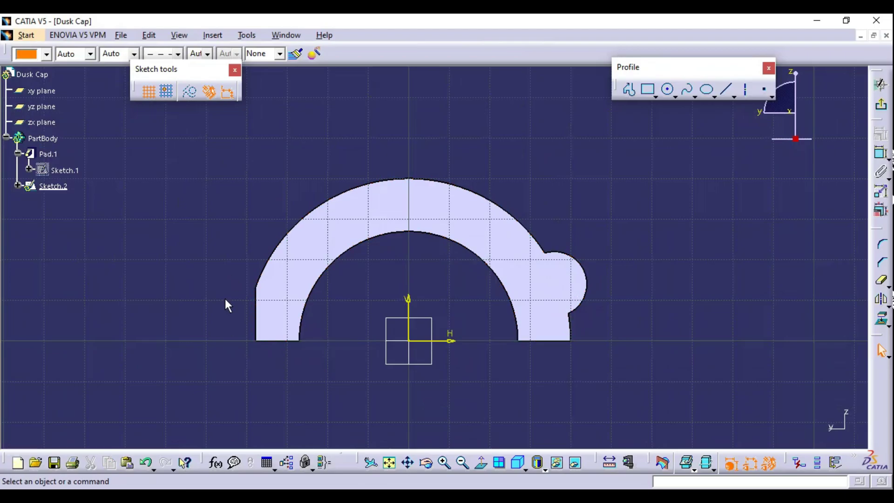
{"action": "key", "text": "alt+Tab"}
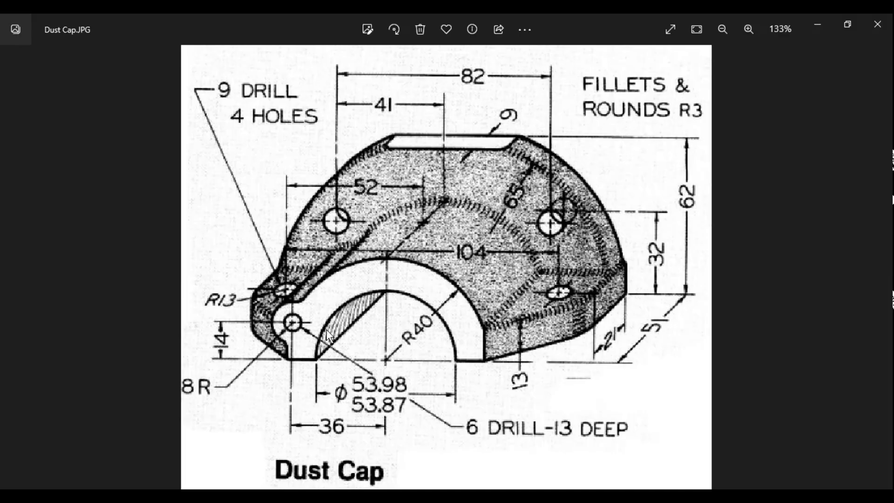
{"action": "key", "text": "alt+Tab"}
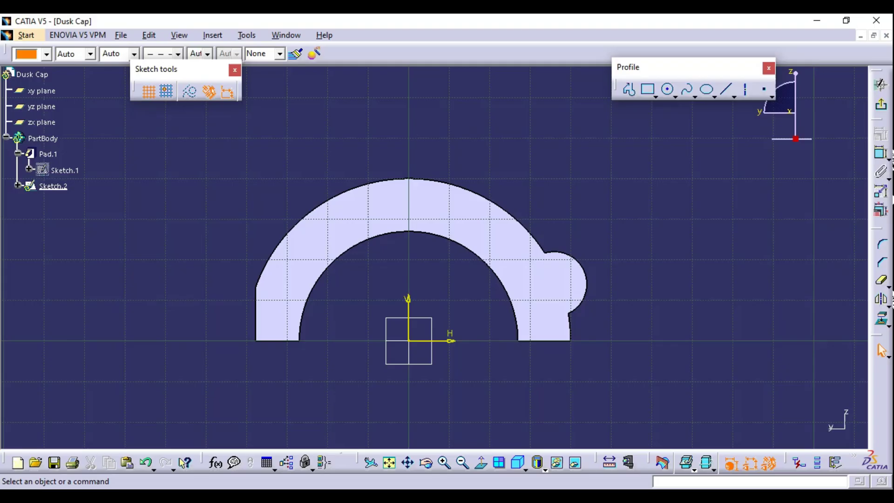
{"action": "left_click", "coordinate": [481, 463]}
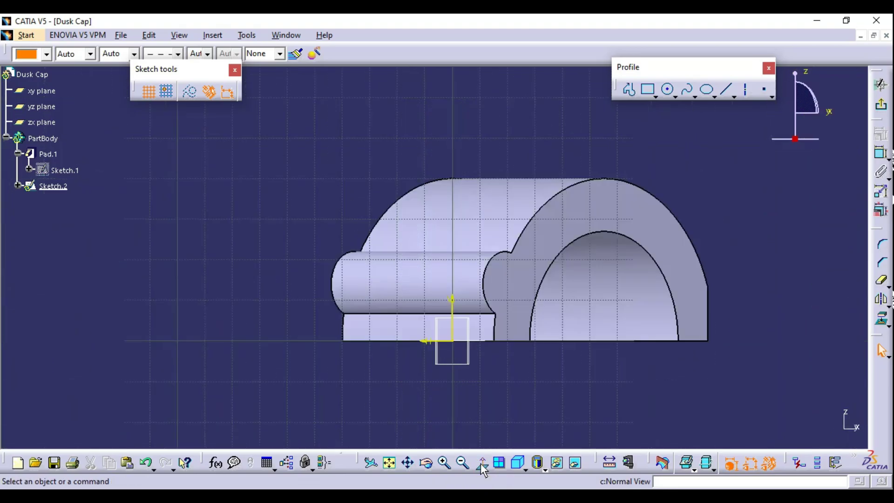
{"action": "left_click", "coordinate": [481, 463]}
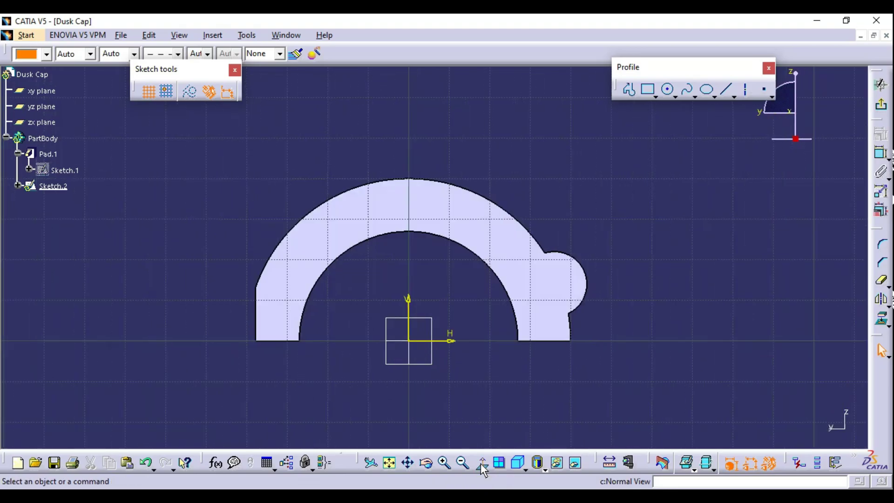
{"action": "left_click", "coordinate": [481, 463]}
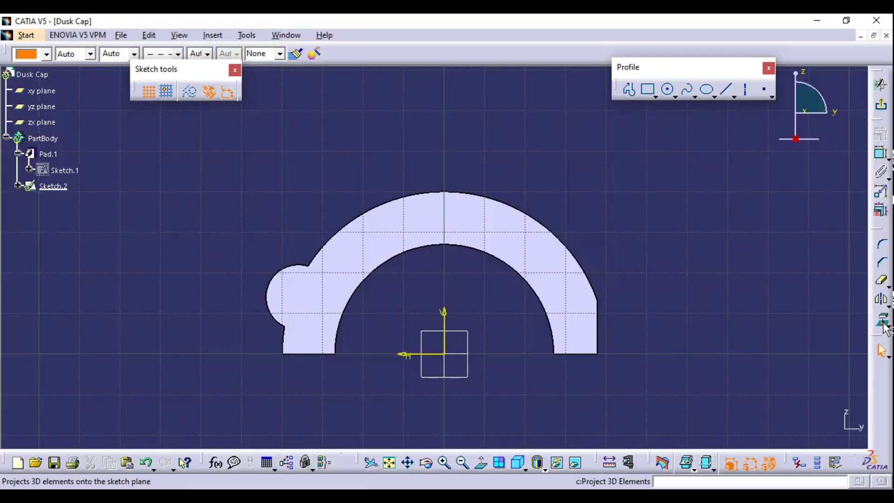
Project the pad's side edge, bump arc, outer arc and right vertical edge into Sketch.2
{"action": "scroll", "coordinate": [368, 352], "scroll_direction": "up", "scroll_amount": 3}
{"action": "left_click", "coordinate": [216, 377]}
{"action": "left_click", "coordinate": [195, 343]}
{"action": "left_click", "coordinate": [293, 228]}
{"action": "middle_click_drag", "start_coordinate": [293, 227], "coordinate": [276, 175]}
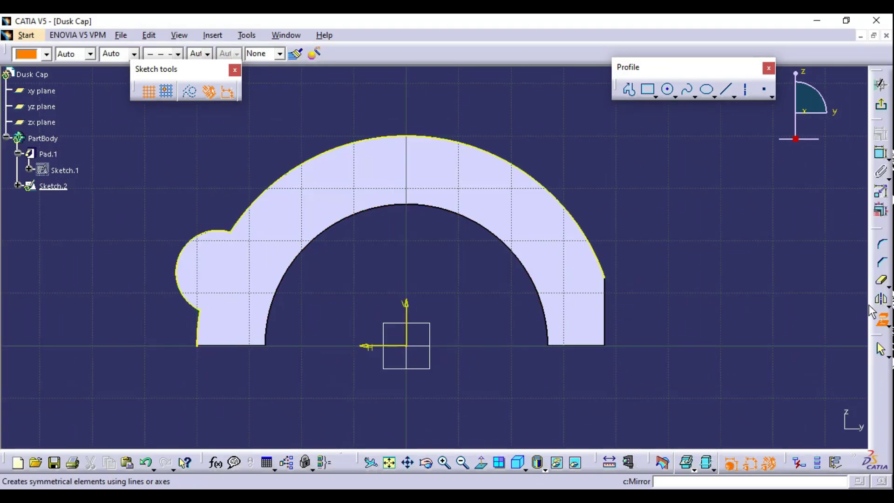
{"action": "left_click", "coordinate": [883, 321]}
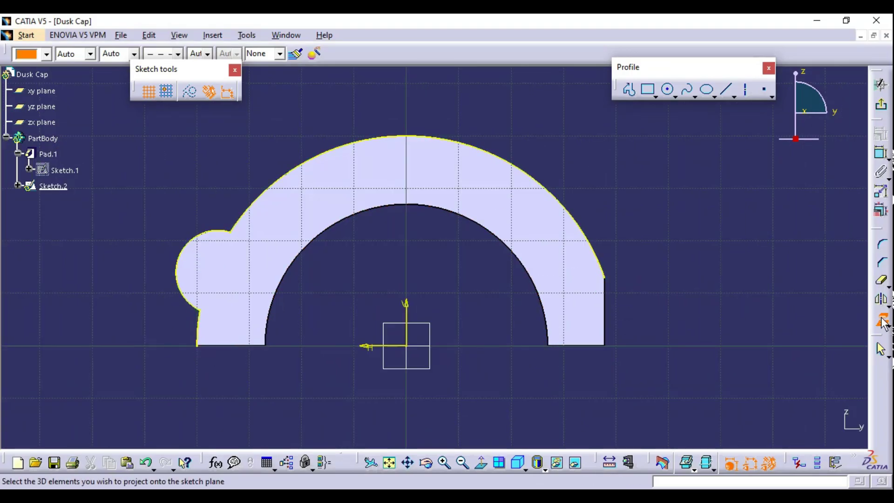
{"action": "left_click", "coordinate": [603, 295]}
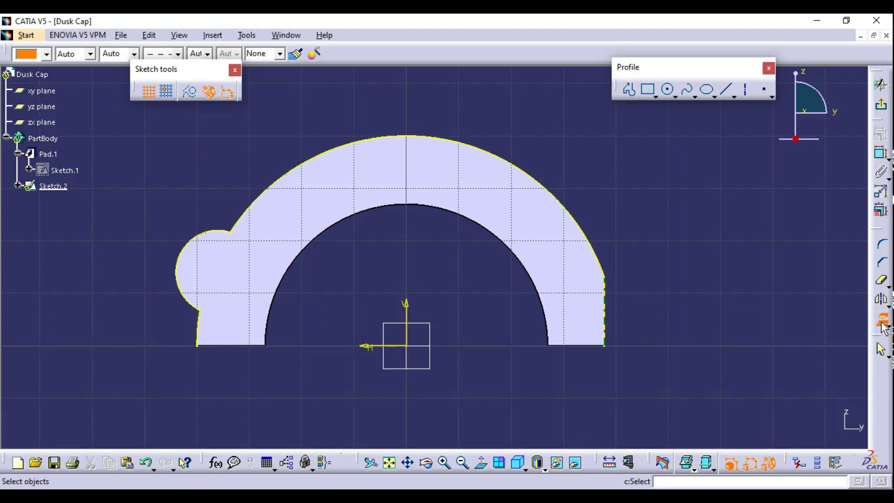
{"action": "mouse_move", "coordinate": [724, 287]}
{"action": "middle_mouse_down"}
{"action": "mouse_move", "coordinate": [629, 284]}
{"action": "mouse_move", "coordinate": [629, 305]}
{"action": "mouse_move", "coordinate": [799, 334]}
{"action": "mouse_move", "coordinate": [689, 312]}
{"action": "mouse_move", "coordinate": [409, 478]}
{"action": "middle_mouse_up"}
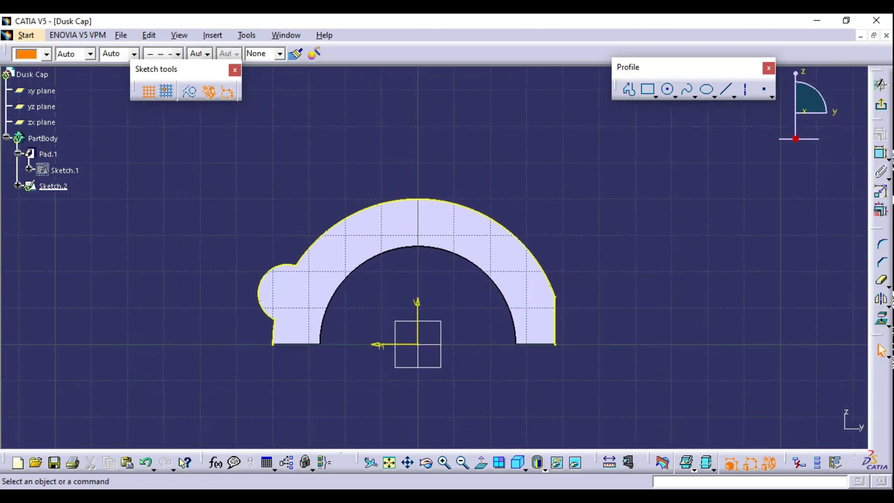
{"action": "key", "text": "alt+Tab"}
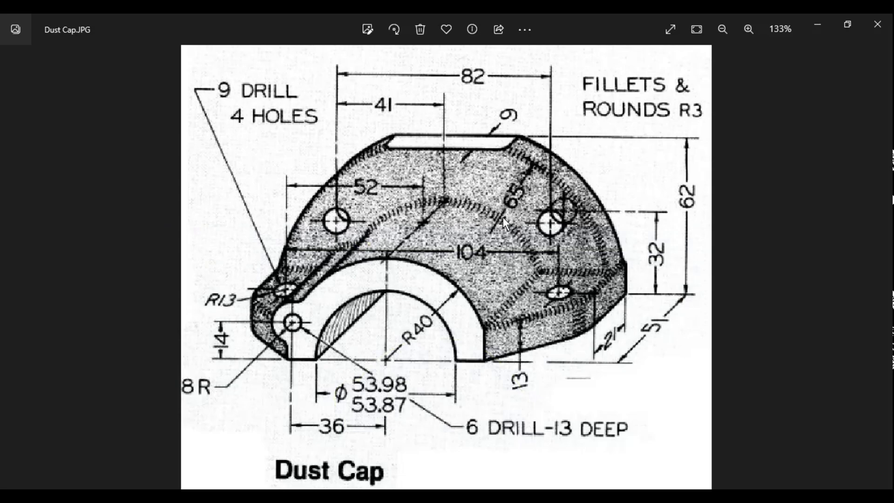
Draw a centred arc from the origin with both ends on the horizontal axis, radius about 56.108
{"action": "key", "text": "alt+Tab"}
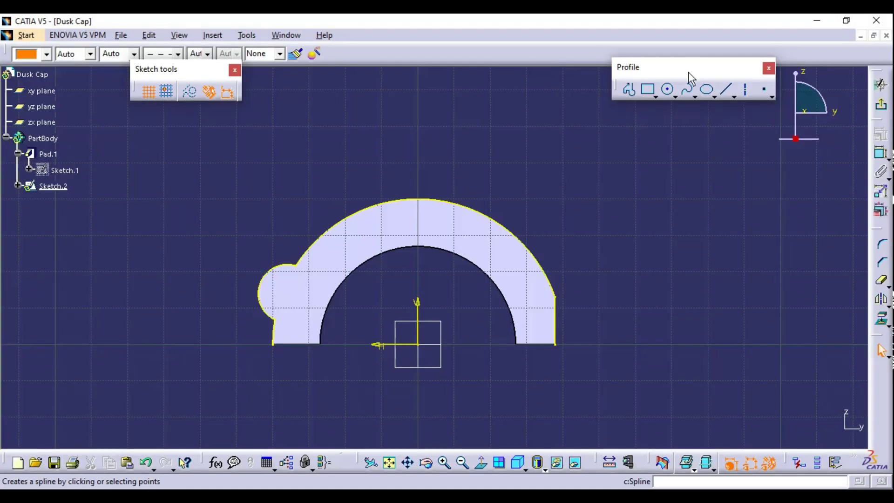
{"action": "left_click", "coordinate": [677, 98]}
{"action": "left_click", "coordinate": [806, 118]}
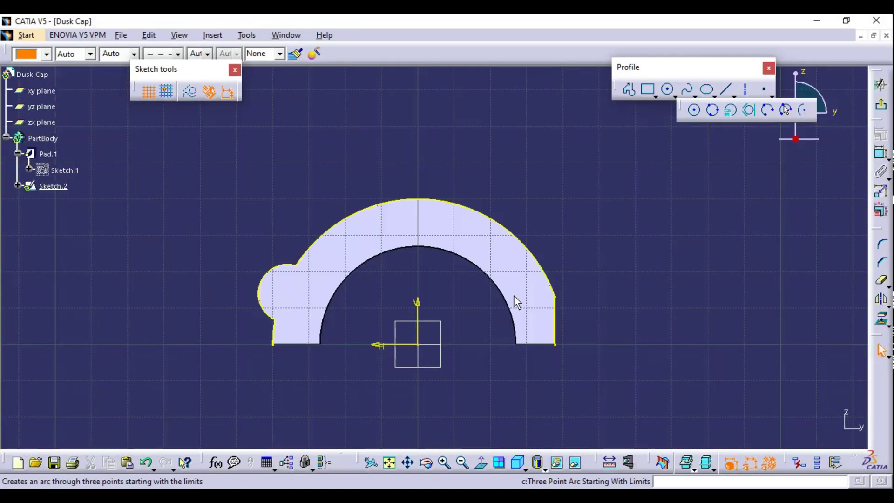
{"action": "left_click", "coordinate": [418, 346]}
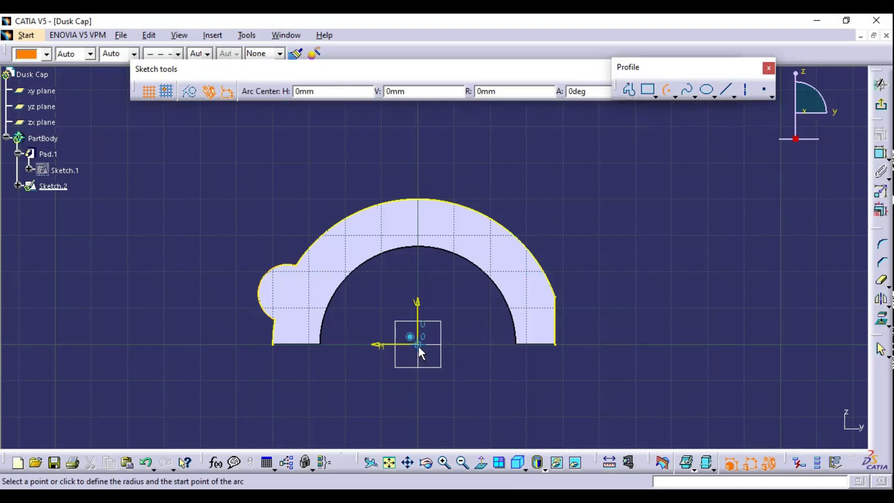
{"action": "left_click", "coordinate": [213, 344]}
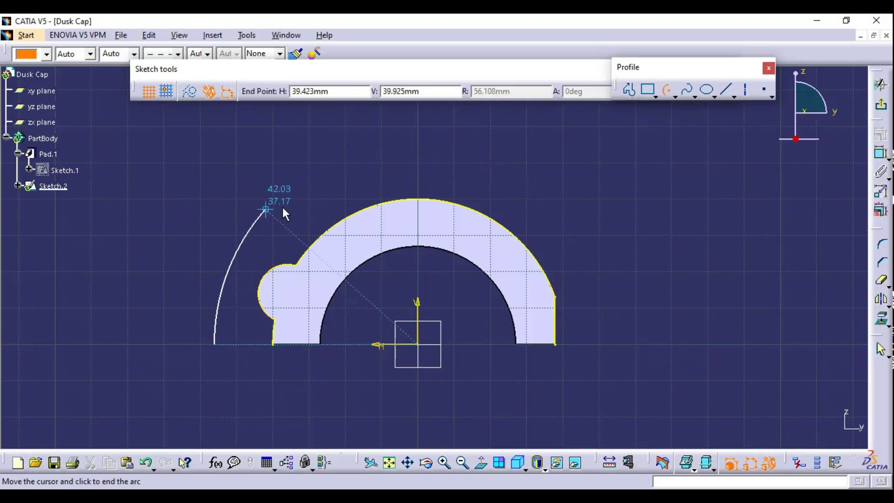
{"action": "left_click", "coordinate": [618, 345]}
{"action": "left_click", "coordinate": [697, 245]}
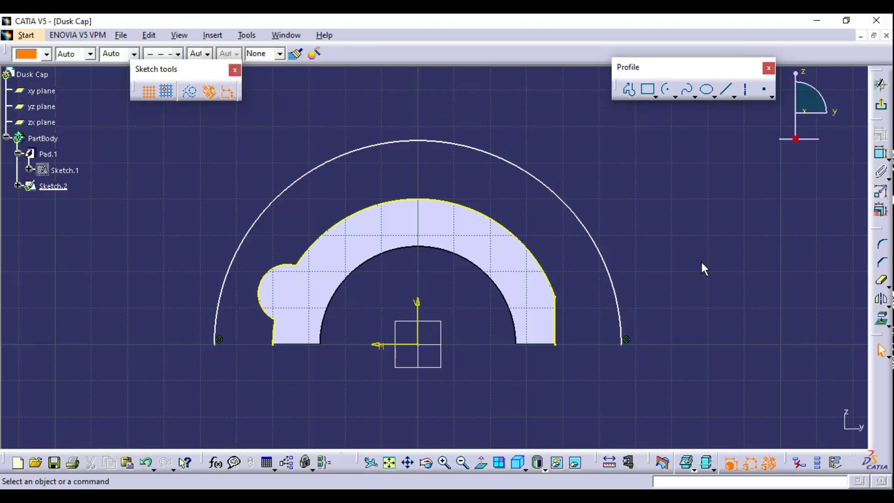
Dimension the outer arc's radius to 65 mm and compare it with the drawing
{"action": "left_click", "coordinate": [882, 157]}
{"action": "left_click", "coordinate": [561, 200]}
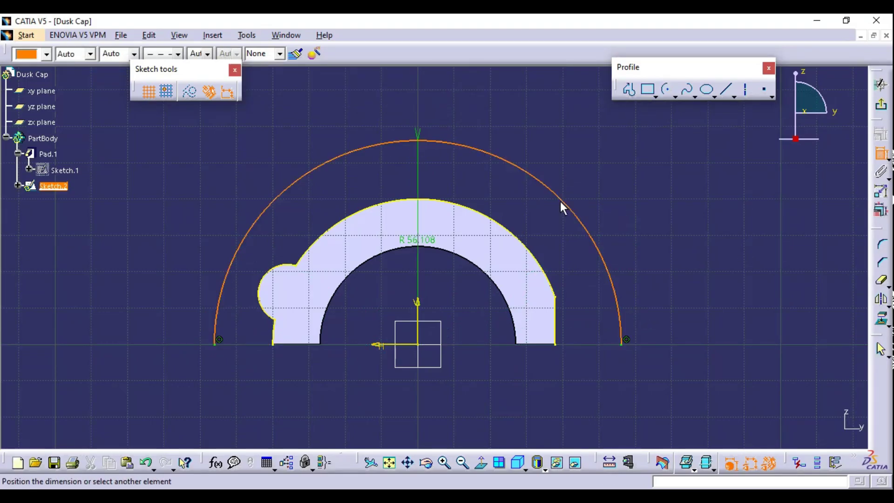
{"action": "left_click", "coordinate": [642, 181]}
{"action": "double_click", "coordinate": [634, 178]}
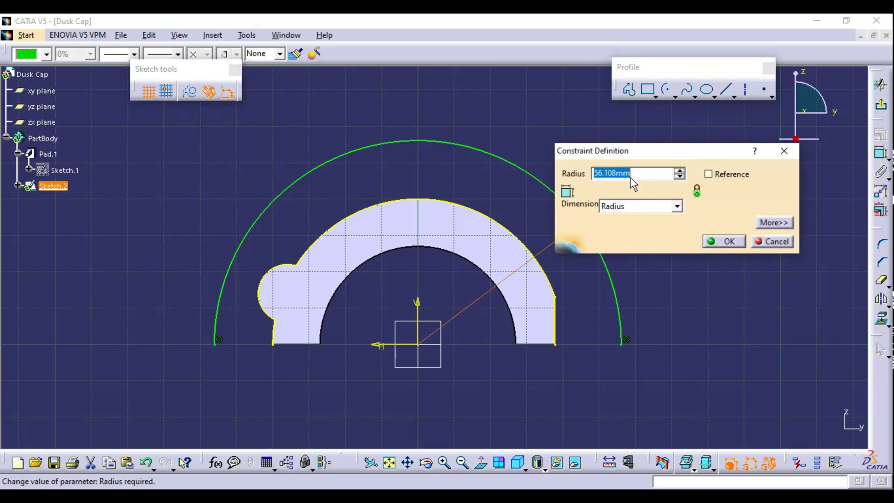
{"action": "type", "text": "65"}
{"action": "key", "text": "Return"}
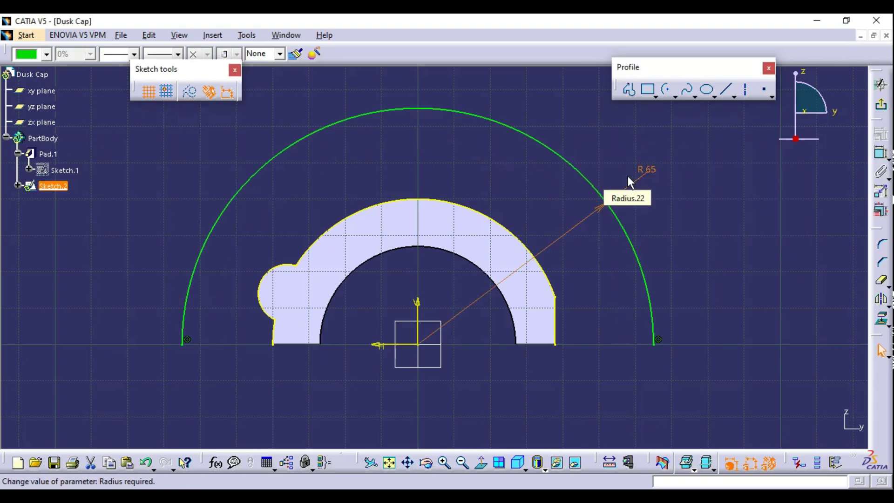
{"action": "left_click", "coordinate": [501, 497]}
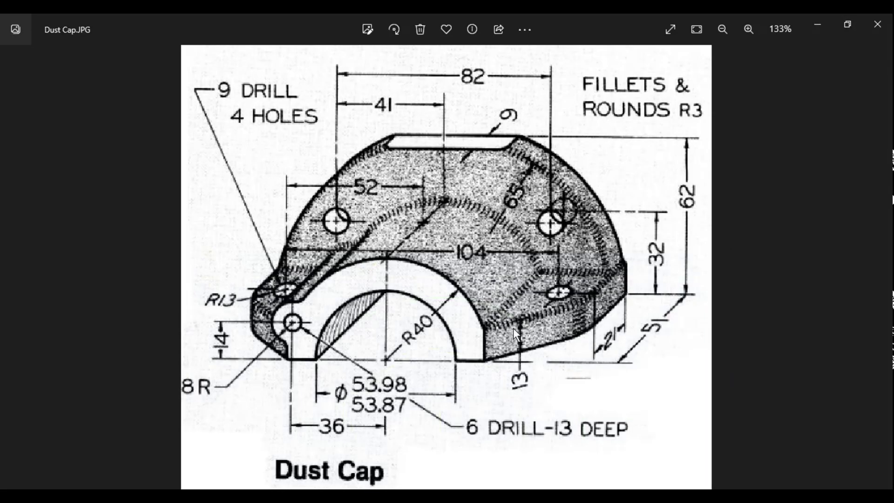
{"action": "left_click", "coordinate": [878, 24]}
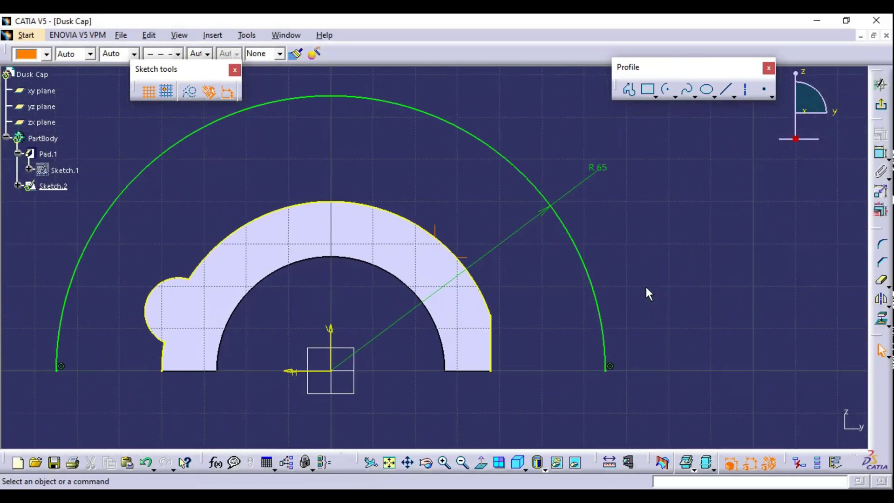
Draw a vertical line near the arc's right end with its top end coincident on the arc
{"action": "left_click", "coordinate": [729, 87]}
{"action": "left_click", "coordinate": [598, 372]}
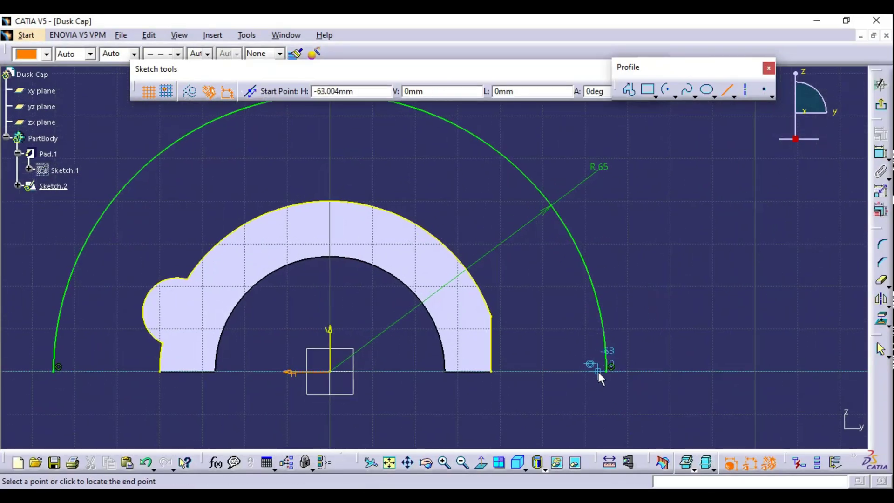
{"action": "left_click", "coordinate": [599, 307]}
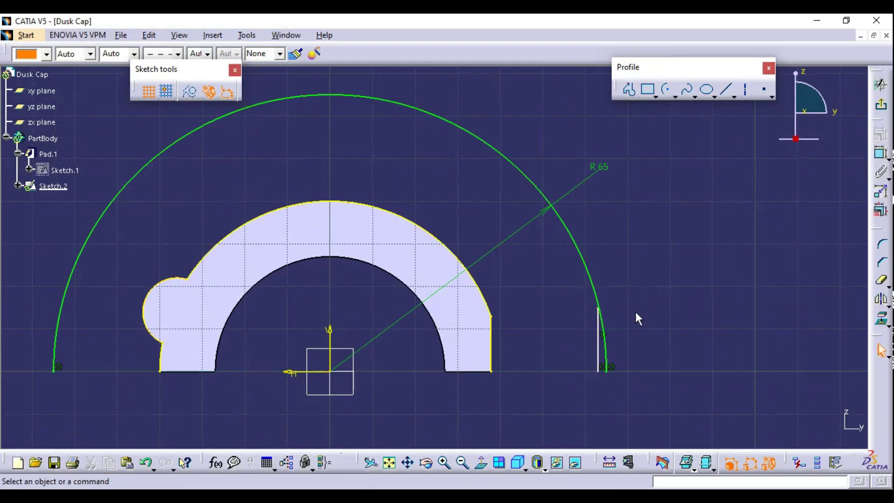
{"action": "left_click_drag", "start_coordinate": [600, 310], "coordinate": [589, 245]}
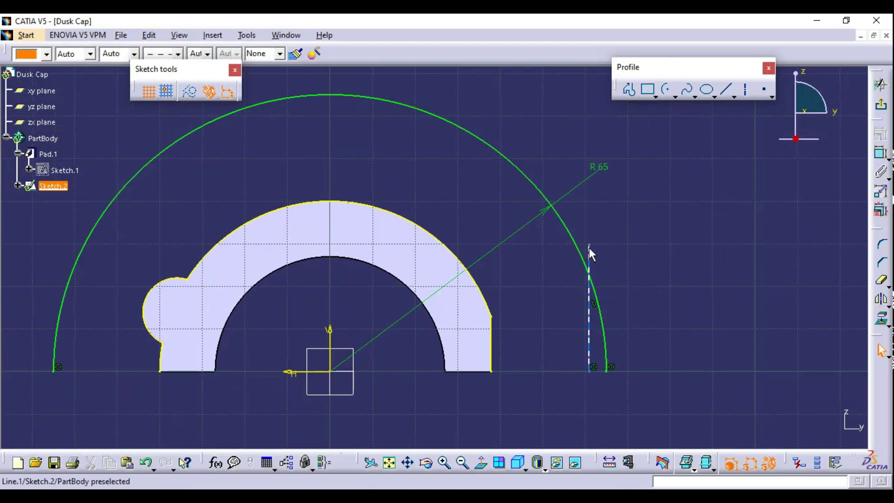
{"action": "left_click", "coordinate": [589, 245]}
{"action": "left_click", "coordinate": [596, 284], "text": "ctrl"}
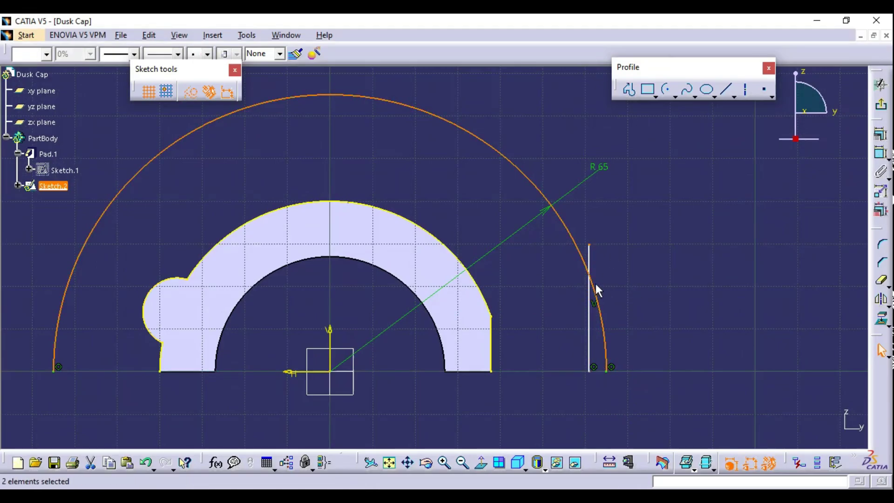
{"action": "left_click", "coordinate": [881, 135]}
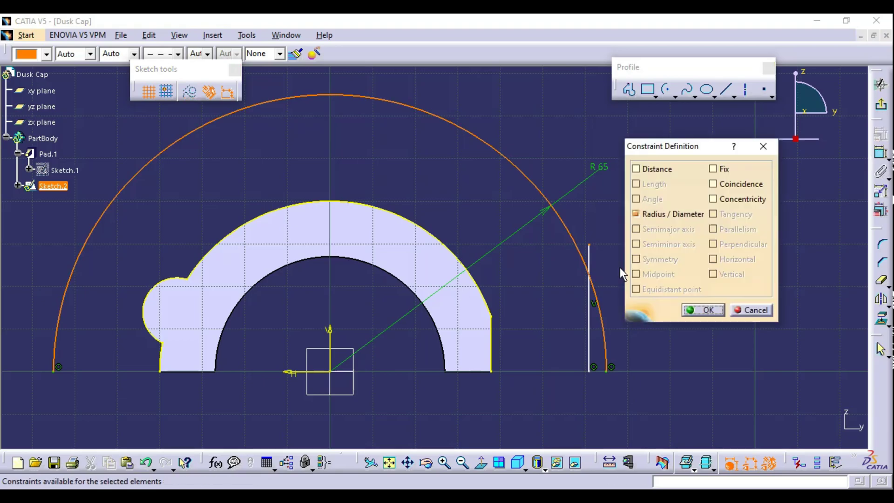
{"action": "left_click", "coordinate": [736, 185]}
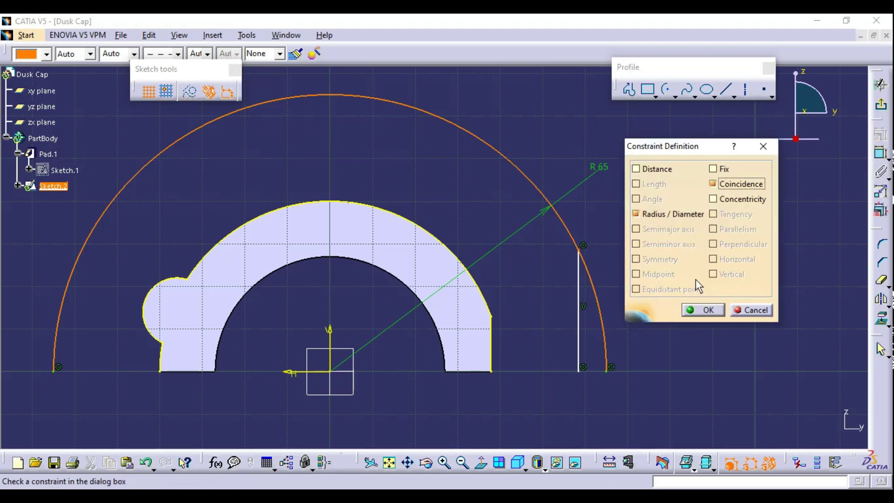
{"action": "left_click", "coordinate": [701, 311]}
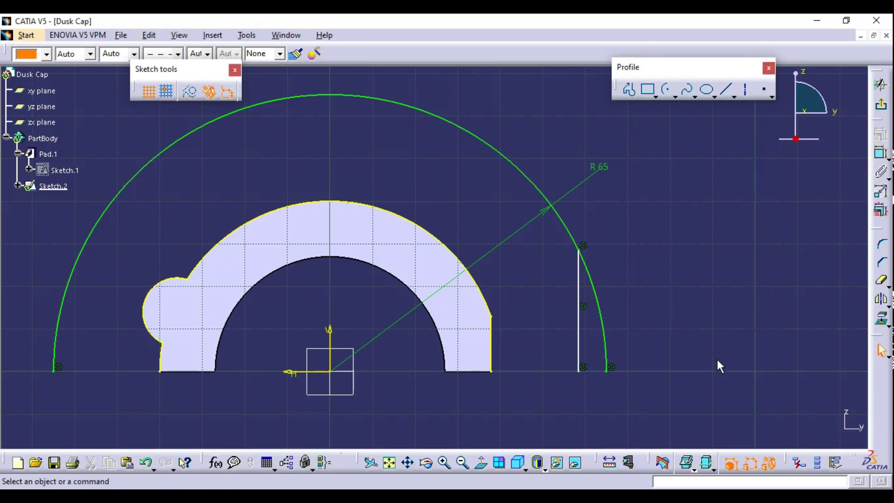
Dimension the vertical leg's length to 13 mm
{"action": "left_click", "coordinate": [881, 153]}
{"action": "left_click", "coordinate": [580, 285]}
{"action": "double_click", "coordinate": [654, 328]}
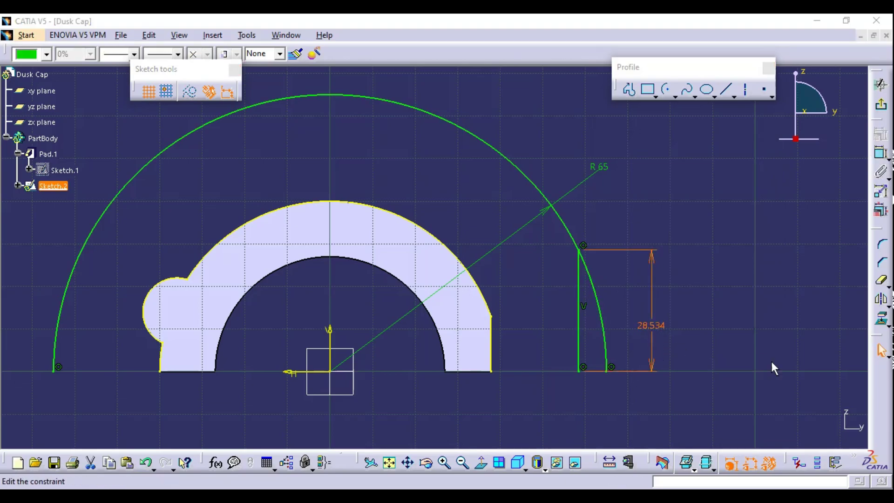
{"action": "type", "text": "13"}
{"action": "key", "text": "Return"}
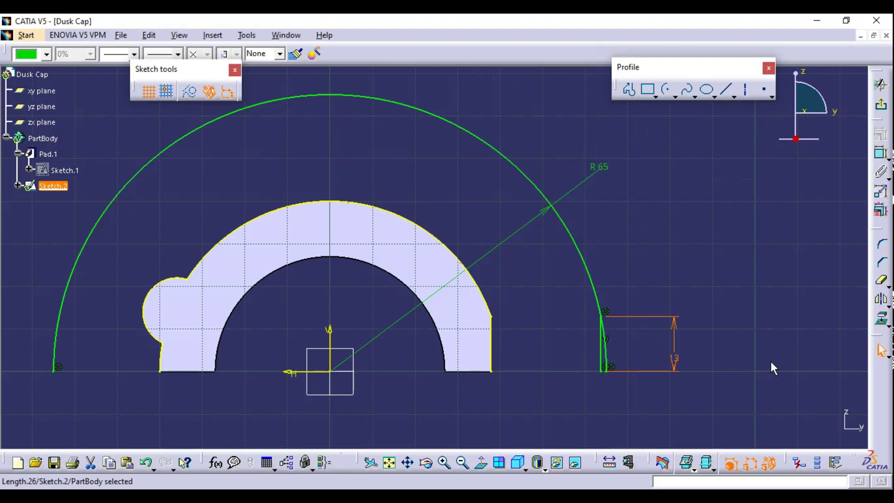
{"action": "left_click", "coordinate": [764, 364]}
{"action": "mouse_move", "coordinate": [756, 367]}
{"action": "middle_mouse_down"}
{"action": "mouse_move", "coordinate": [548, 292]}
{"action": "mouse_move", "coordinate": [493, 312]}
{"action": "middle_mouse_up"}
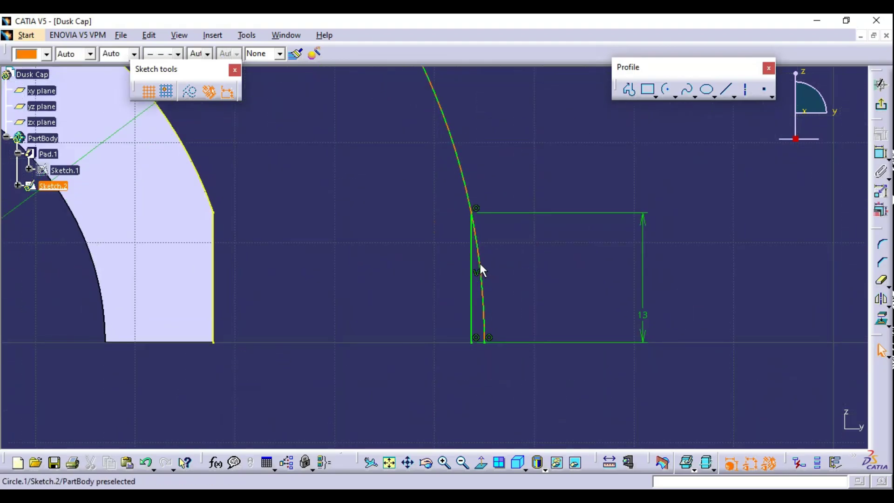
Quick Trim the arc stub beyond the leg's top
{"action": "left_click", "coordinate": [882, 280]}
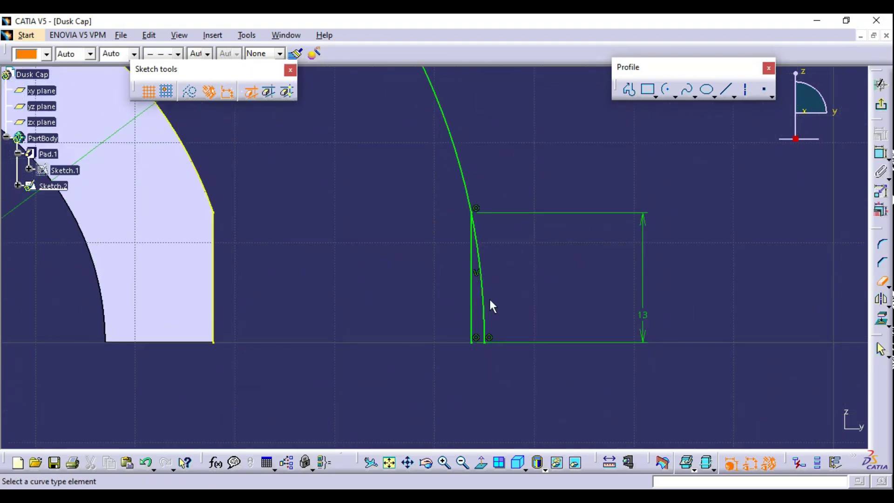
{"action": "left_click", "coordinate": [484, 285]}
{"action": "mouse_move", "coordinate": [561, 312]}
{"action": "middle_mouse_down"}
{"action": "mouse_move", "coordinate": [695, 314]}
{"action": "mouse_move", "coordinate": [664, 386]}
{"action": "middle_mouse_up"}
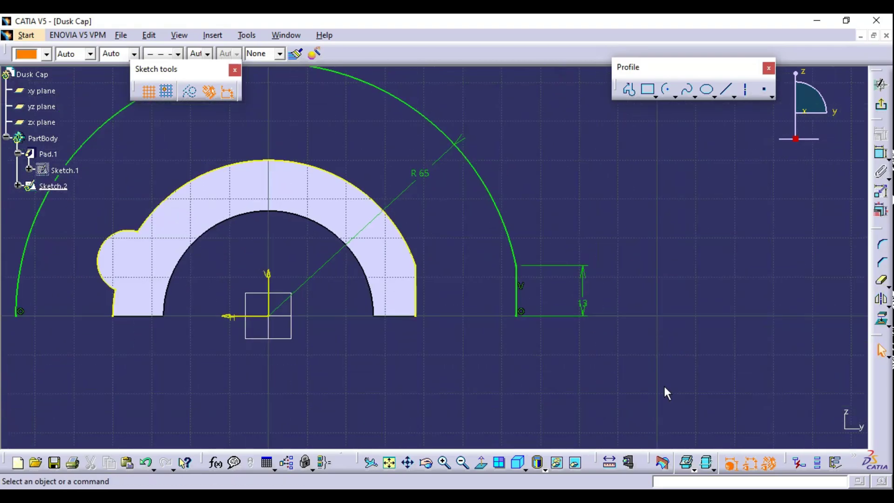
{"action": "mouse_move", "coordinate": [116, 268]}
{"action": "middle_mouse_down"}
{"action": "mouse_move", "coordinate": [595, 375]}
{"action": "mouse_move", "coordinate": [622, 370]}
{"action": "middle_mouse_up"}
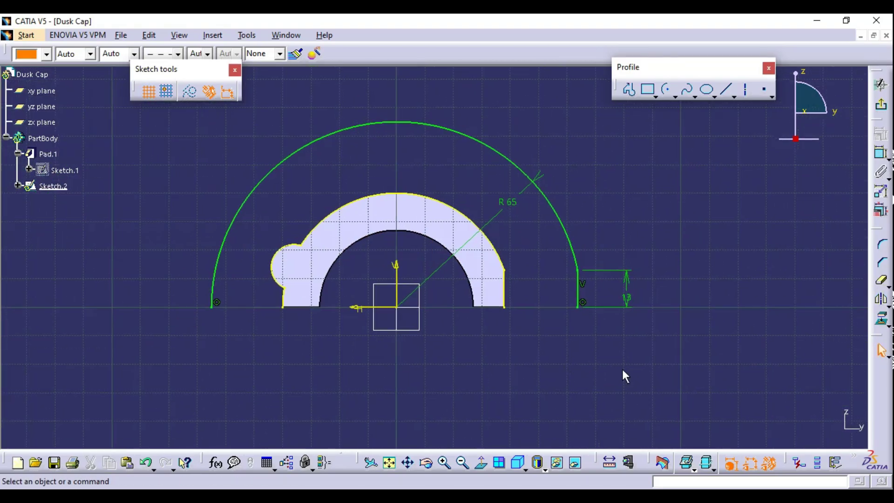
Mirror the R65 arc and 13 mm leg about the V axis, trimming the left arc at the leg
{"action": "left_click", "coordinate": [579, 289]}
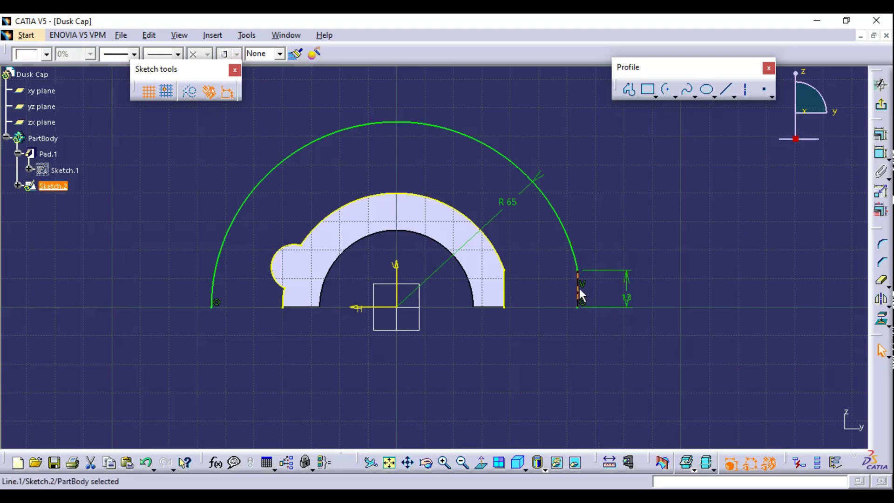
{"action": "left_click", "coordinate": [882, 301]}
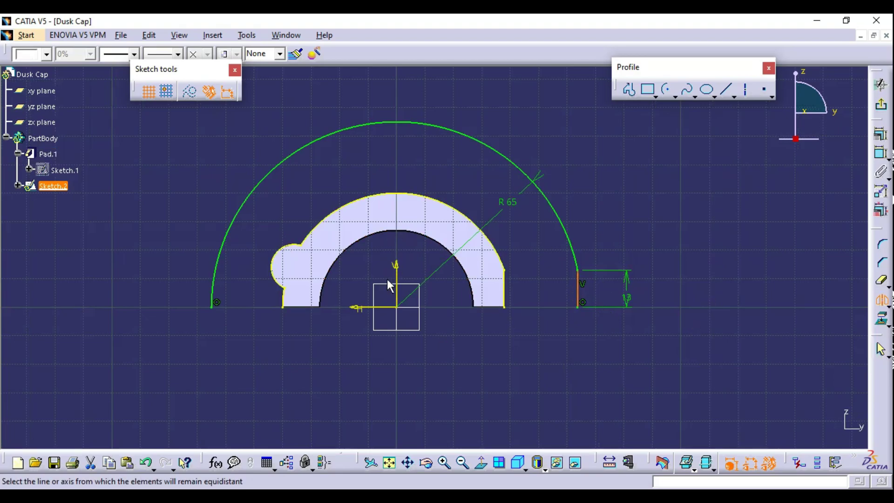
{"action": "left_click", "coordinate": [396, 267]}
{"action": "mouse_move", "coordinate": [267, 332]}
{"action": "middle_mouse_down"}
{"action": "mouse_move", "coordinate": [410, 319]}
{"action": "mouse_move", "coordinate": [371, 304]}
{"action": "mouse_move", "coordinate": [456, 301]}
{"action": "mouse_move", "coordinate": [385, 339]}
{"action": "middle_mouse_up"}
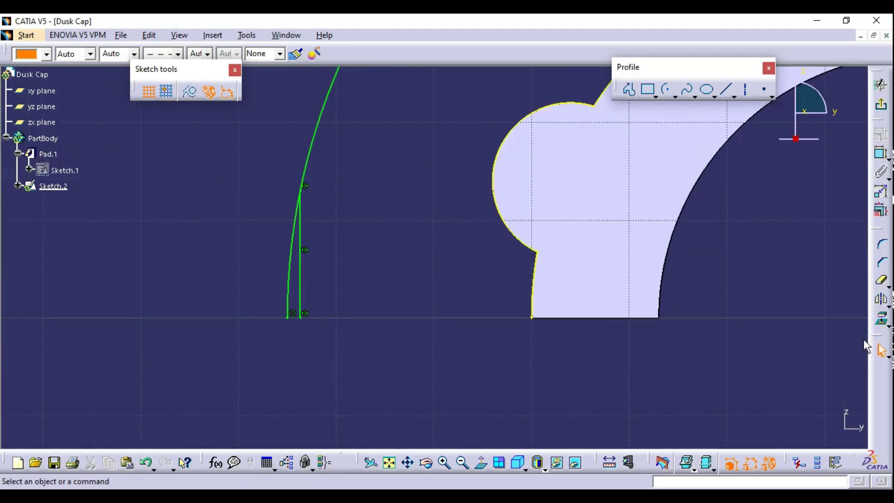
{"action": "left_click", "coordinate": [882, 280]}
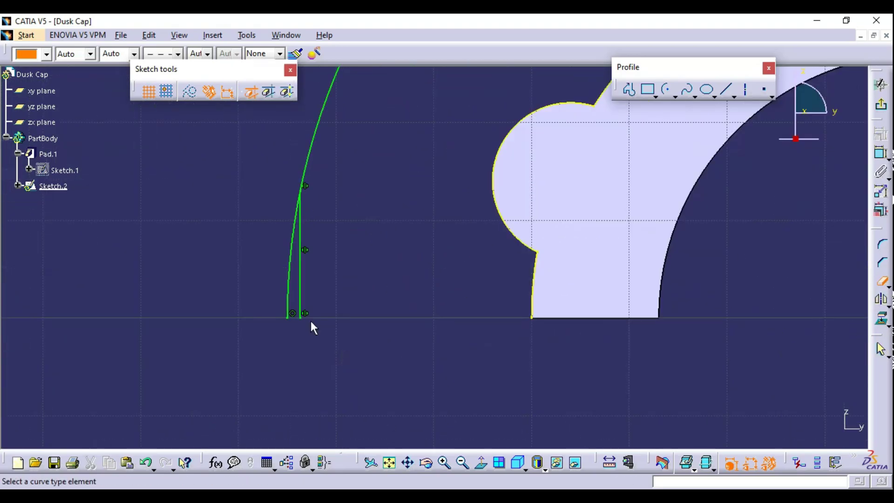
{"action": "left_click", "coordinate": [291, 275]}
{"action": "mouse_move", "coordinate": [292, 276]}
{"action": "middle_mouse_down"}
{"action": "mouse_move", "coordinate": [169, 304]}
{"action": "mouse_move", "coordinate": [168, 389]}
{"action": "mouse_move", "coordinate": [377, 354]}
{"action": "middle_mouse_up"}
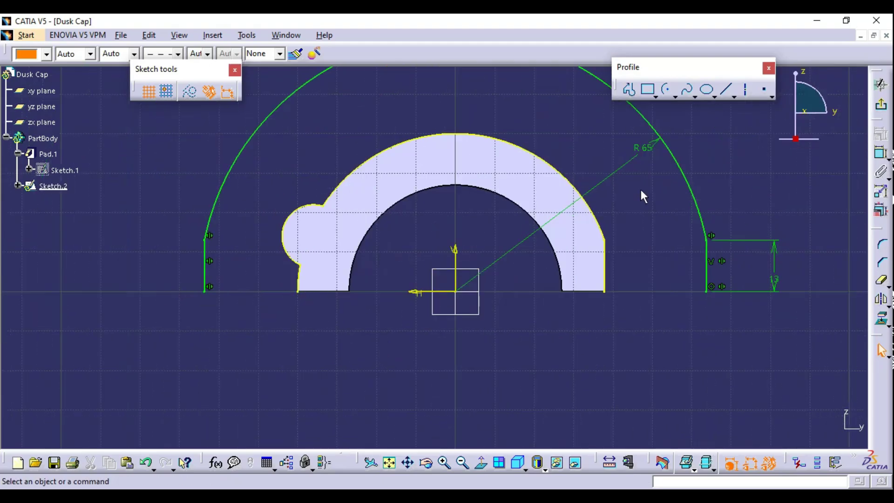
Draw horizontal base lines from each leg's foot to the arch body's left and right corners
{"action": "left_click", "coordinate": [726, 91]}
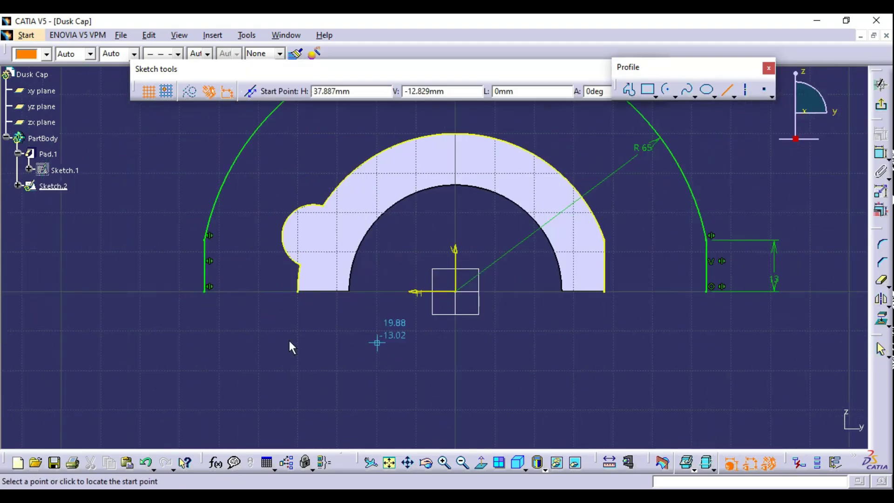
{"action": "left_click", "coordinate": [204, 292]}
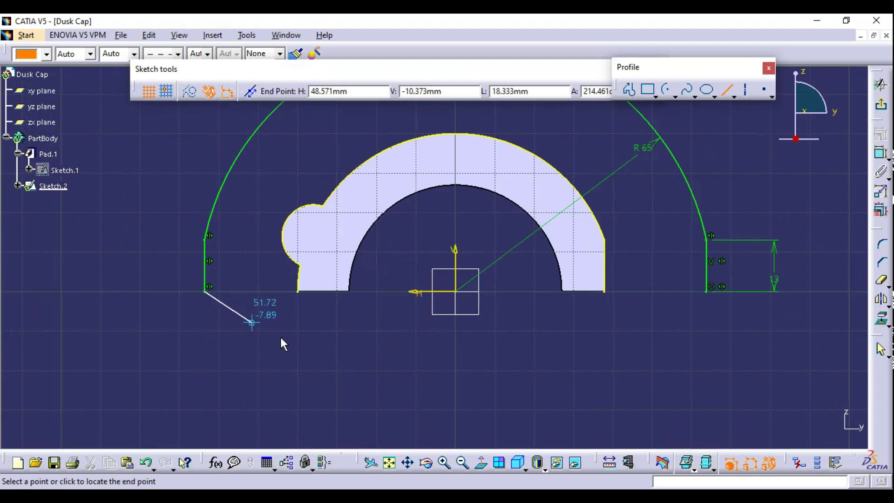
{"action": "left_click", "coordinate": [297, 293]}
{"action": "middle_click_drag", "start_coordinate": [389, 345], "coordinate": [652, 236]}
{"action": "left_click", "coordinate": [727, 91]}
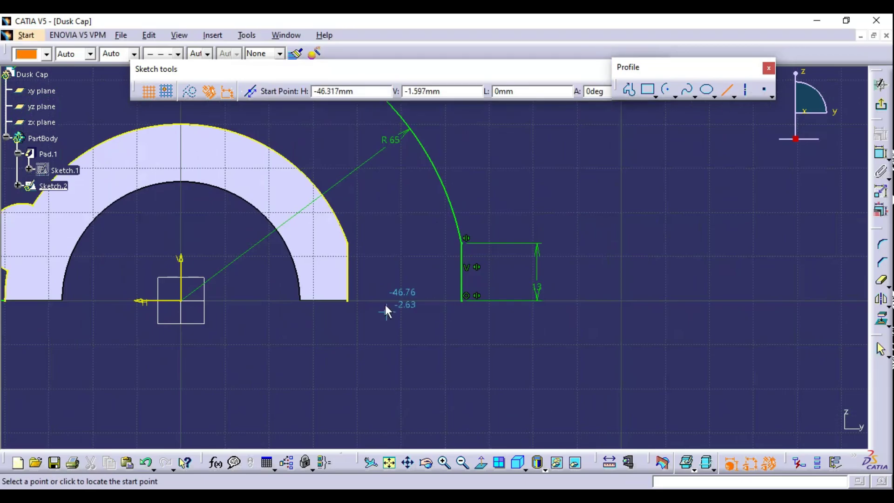
{"action": "left_click", "coordinate": [347, 300]}
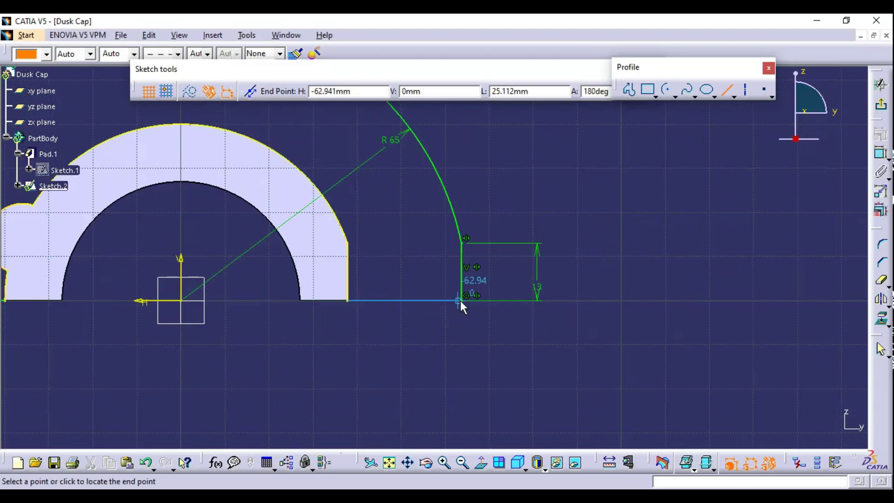
{"action": "left_click", "coordinate": [462, 300]}
{"action": "mouse_move", "coordinate": [465, 357]}
{"action": "middle_mouse_down"}
{"action": "mouse_move", "coordinate": [572, 305]}
{"action": "mouse_move", "coordinate": [593, 339]}
{"action": "mouse_move", "coordinate": [442, 444]}
{"action": "middle_mouse_up"}
{"action": "key", "text": "alt+Tab"}
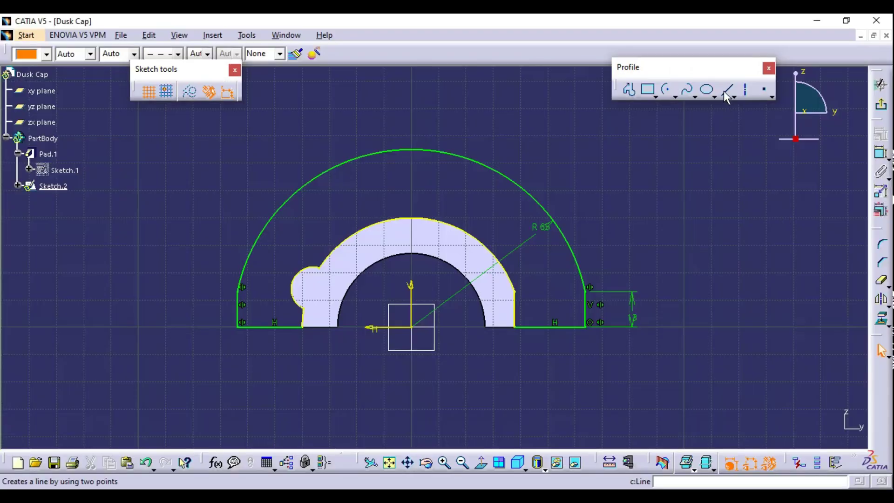
Draw a horizontal line across the top of the outer R65 arc
{"action": "left_click", "coordinate": [727, 90]}
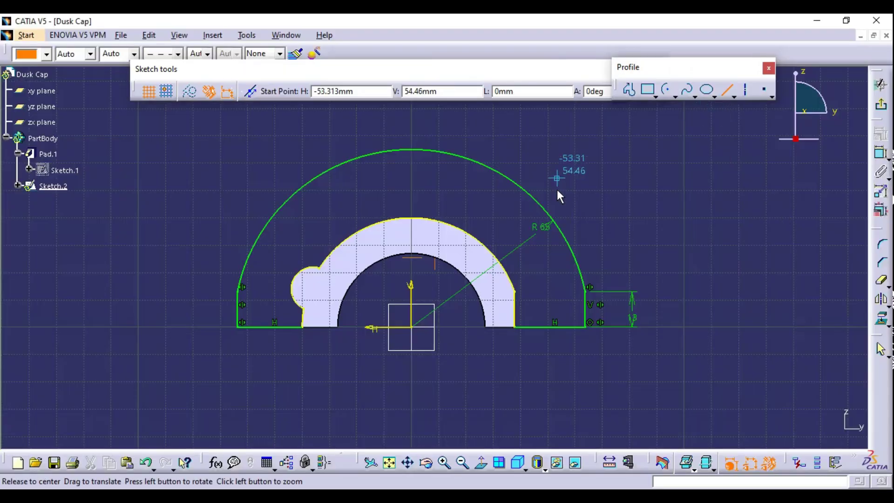
{"action": "middle_click_drag", "start_coordinate": [557, 189], "coordinate": [549, 253]}
{"action": "left_click", "coordinate": [334, 228]}
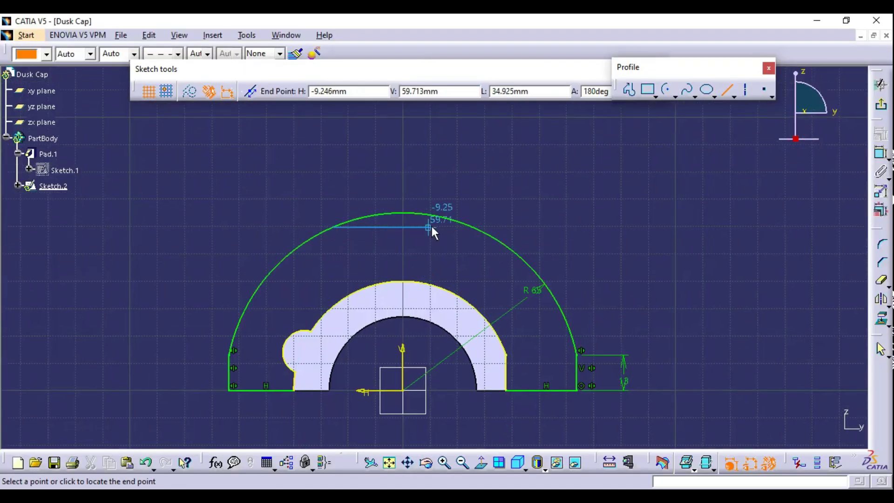
{"action": "left_click", "coordinate": [473, 229]}
{"action": "mouse_move", "coordinate": [711, 260]}
{"action": "middle_mouse_down"}
{"action": "mouse_move", "coordinate": [680, 259]}
{"action": "mouse_move", "coordinate": [655, 209]}
{"action": "middle_mouse_up"}
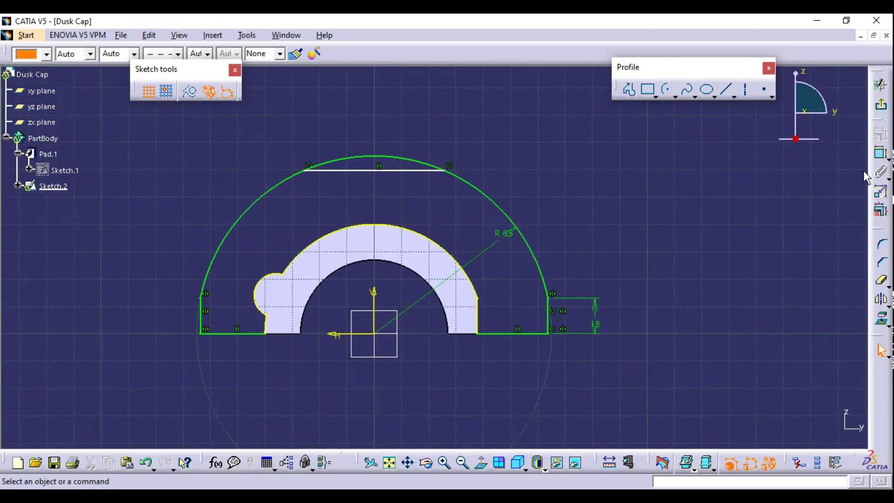
Dimension the top line's height above the base line and set it to 62 mm
{"action": "left_click", "coordinate": [881, 153]}
{"action": "left_click", "coordinate": [496, 333]}
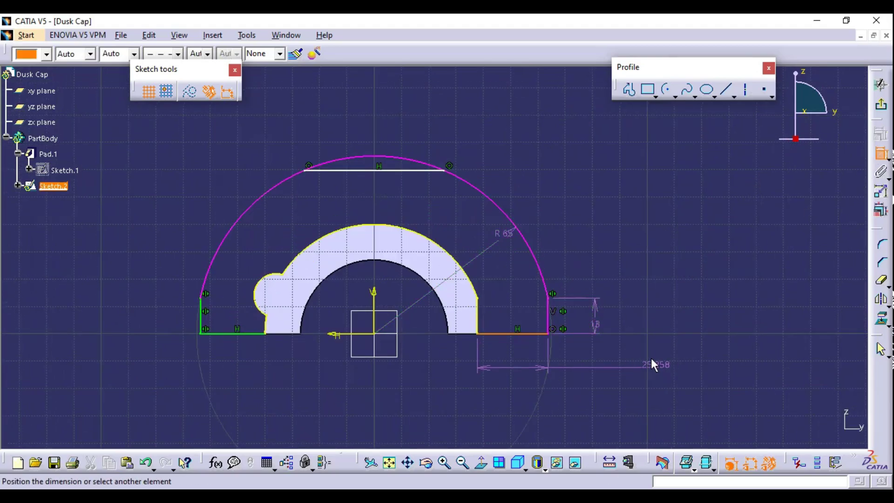
{"action": "left_click", "coordinate": [379, 171]}
{"action": "left_click", "coordinate": [636, 247]}
{"action": "double_click", "coordinate": [638, 242]}
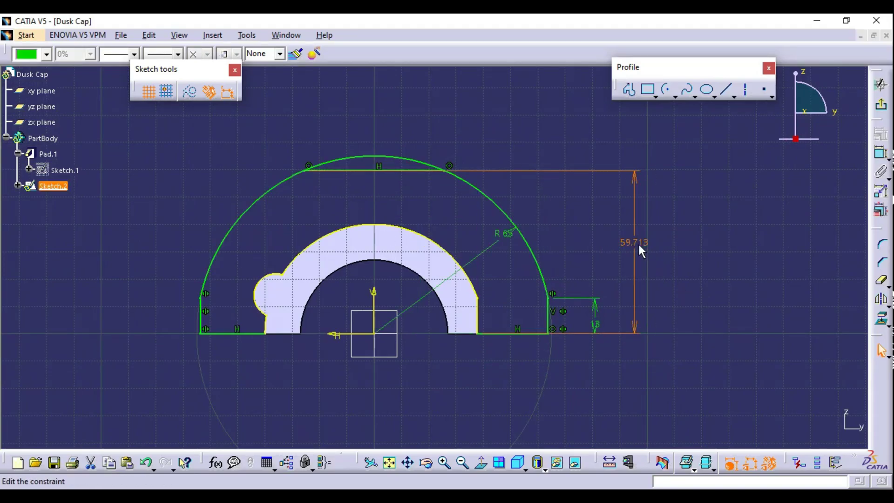
{"action": "type", "text": "62"}
{"action": "key", "text": "Return"}
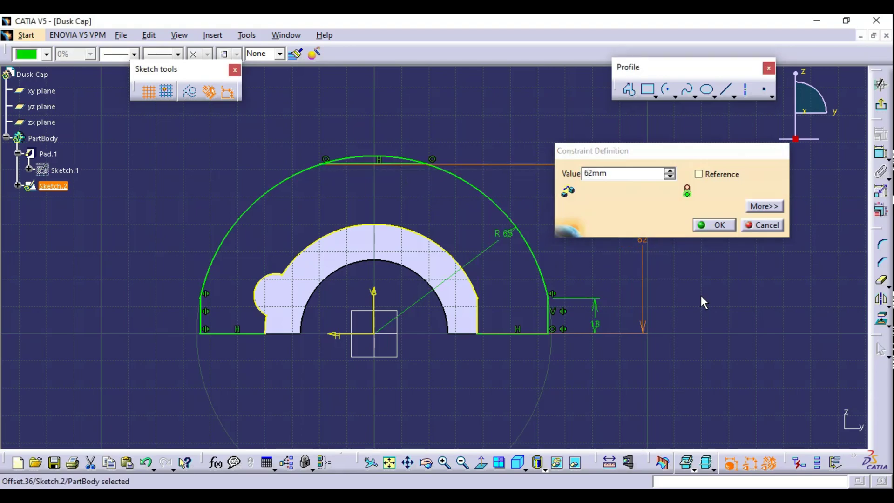
Quick Trim away the arc portion above the 62 mm line, then check the reference drawing
{"action": "mouse_move", "coordinate": [572, 282]}
{"action": "middle_mouse_down"}
{"action": "mouse_move", "coordinate": [491, 281]}
{"action": "mouse_move", "coordinate": [491, 236]}
{"action": "mouse_move", "coordinate": [462, 300]}
{"action": "mouse_move", "coordinate": [429, 249]}
{"action": "middle_mouse_up"}
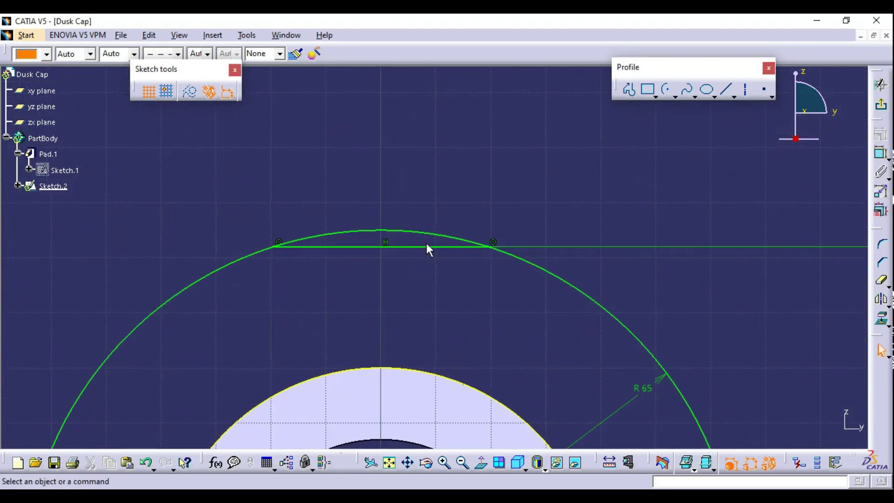
{"action": "left_click", "coordinate": [881, 283]}
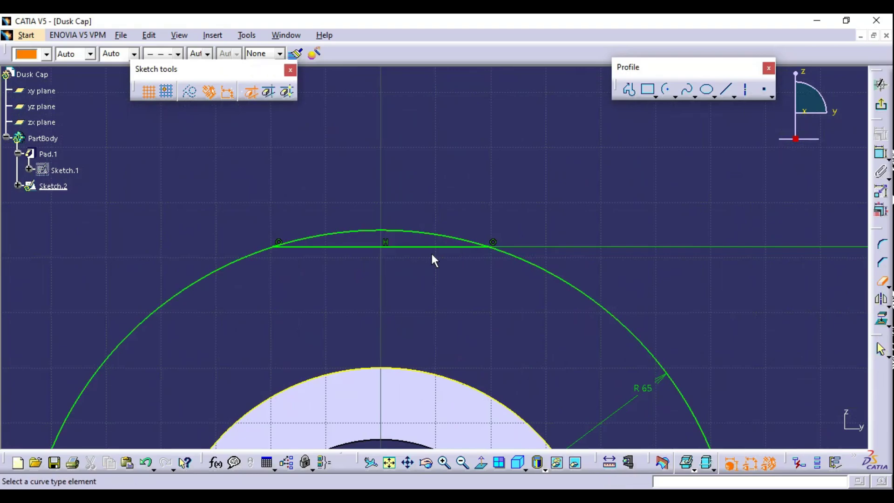
{"action": "left_click", "coordinate": [409, 230]}
{"action": "mouse_move", "coordinate": [409, 238]}
{"action": "middle_mouse_down"}
{"action": "mouse_move", "coordinate": [443, 229]}
{"action": "mouse_move", "coordinate": [435, 253]}
{"action": "middle_mouse_up"}
{"action": "key", "text": "alt+Tab"}
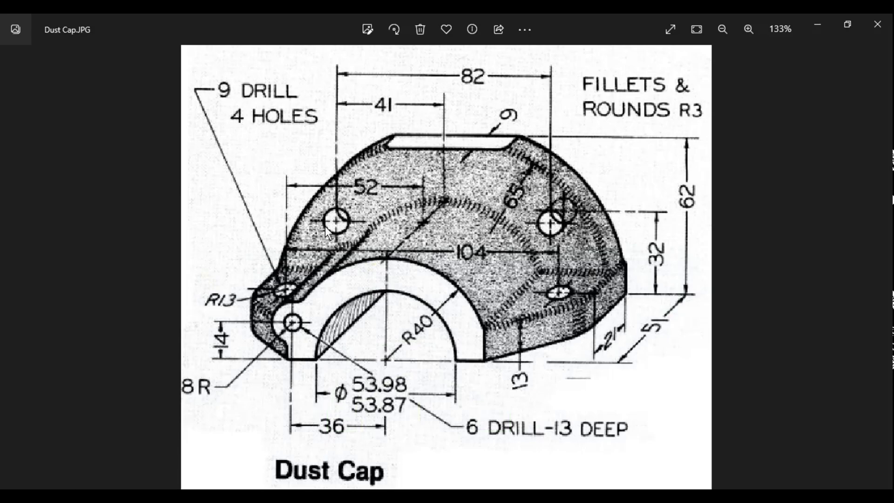
Exit Sketch.2 to the 3D part and compare it with the reference drawing
{"action": "key", "text": "alt+Tab"}
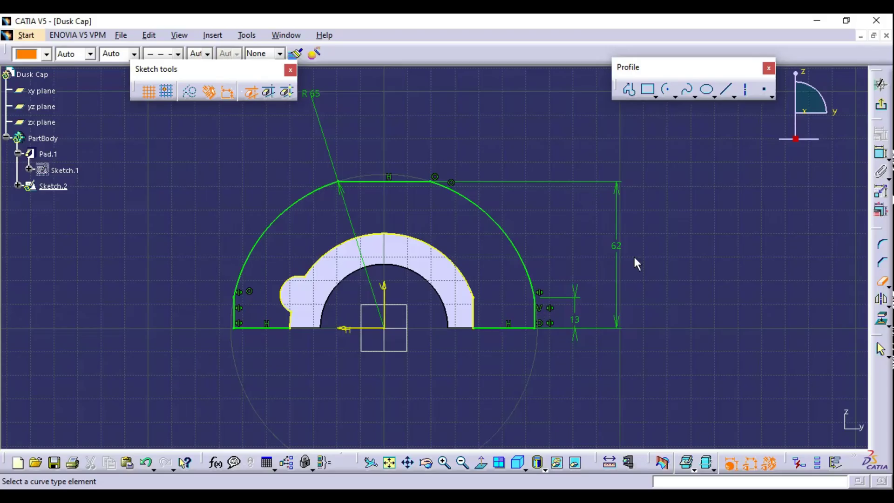
{"action": "left_click", "coordinate": [881, 84]}
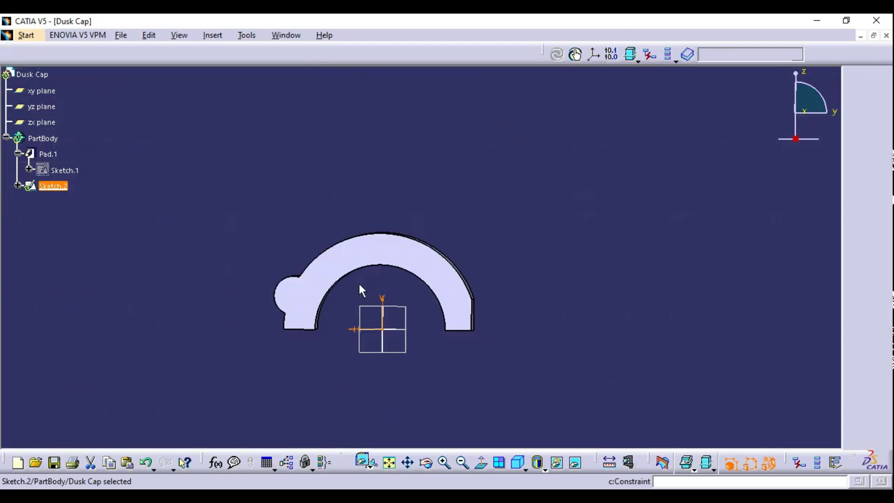
{"action": "mouse_move", "coordinate": [412, 237]}
{"action": "middle_mouse_down"}
{"action": "mouse_move", "coordinate": [491, 265]}
{"action": "mouse_move", "coordinate": [381, 278]}
{"action": "mouse_move", "coordinate": [395, 477]}
{"action": "middle_mouse_up"}
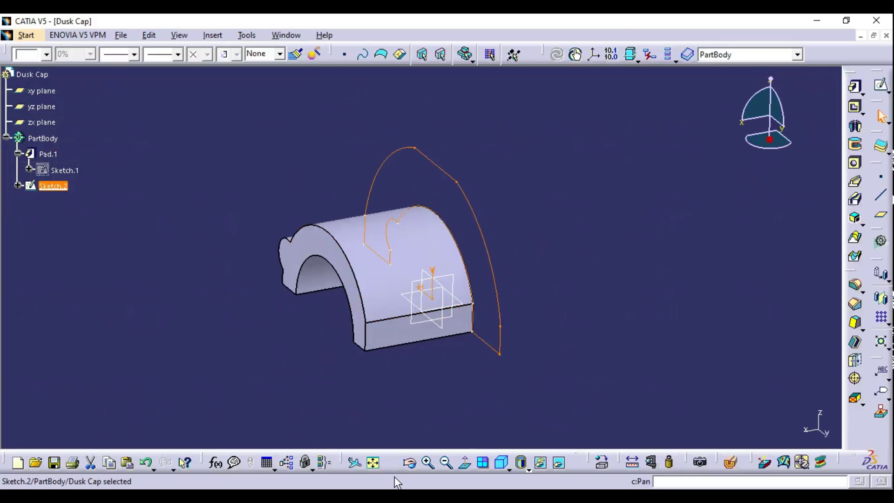
{"action": "key", "text": "alt+Tab"}
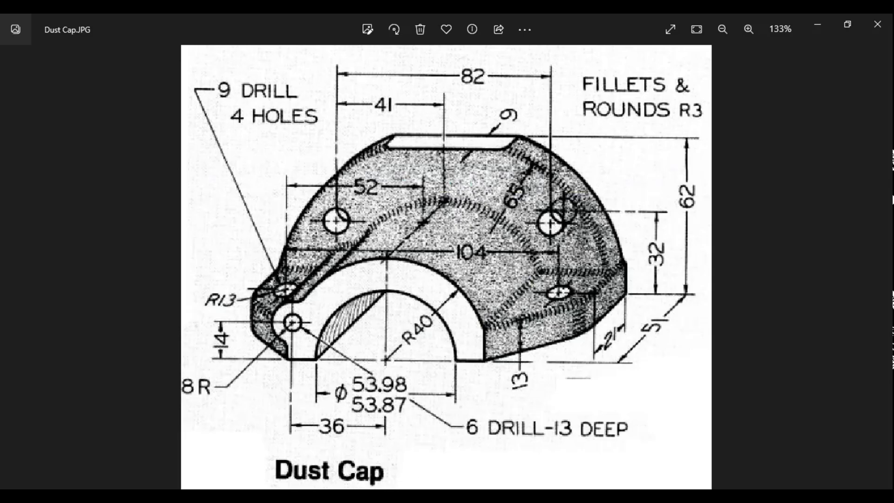
{"action": "key", "text": "alt+Tab"}
Pad Sketch.2 51 mm in reversed direction back over the arch as Pad.2
{"action": "left_click", "coordinate": [856, 88]}
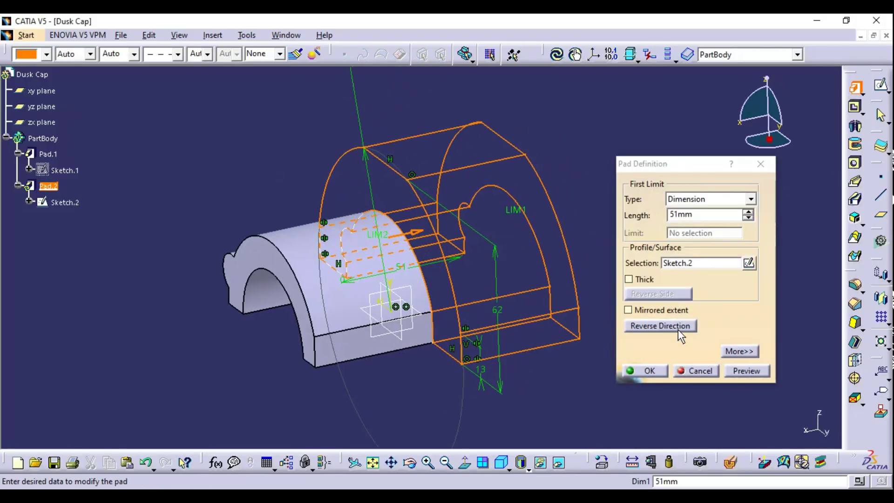
{"action": "left_click", "coordinate": [677, 325]}
{"action": "double_click", "coordinate": [705, 217]}
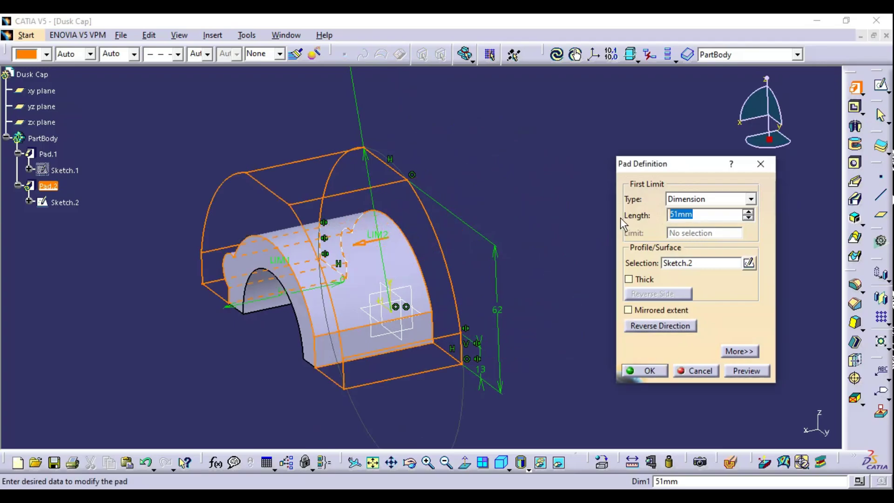
{"action": "type", "text": "5"}
{"action": "key", "text": "Return"}
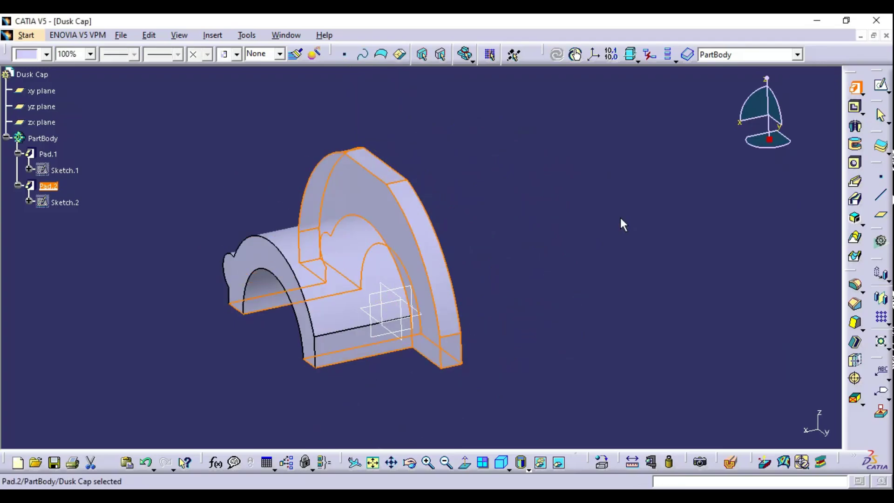
{"action": "middle_click_drag", "start_coordinate": [415, 266], "coordinate": [415, 324]}
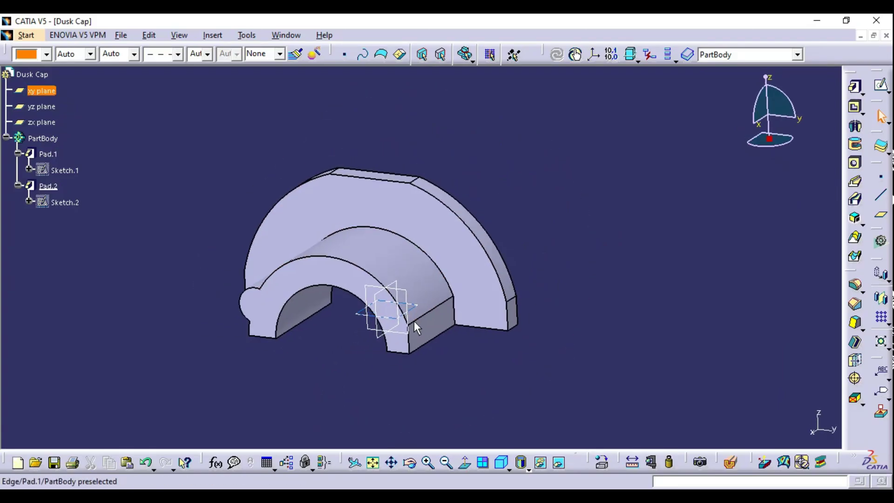
{"action": "key", "text": "alt+Tab"}
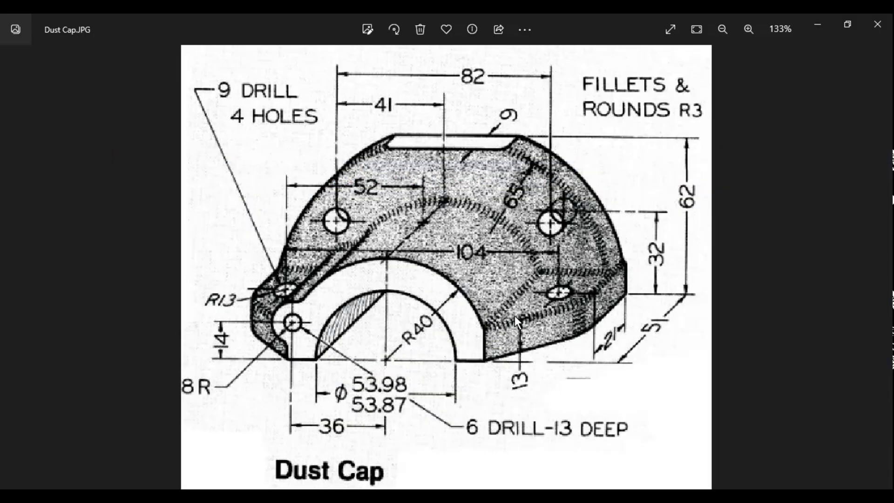